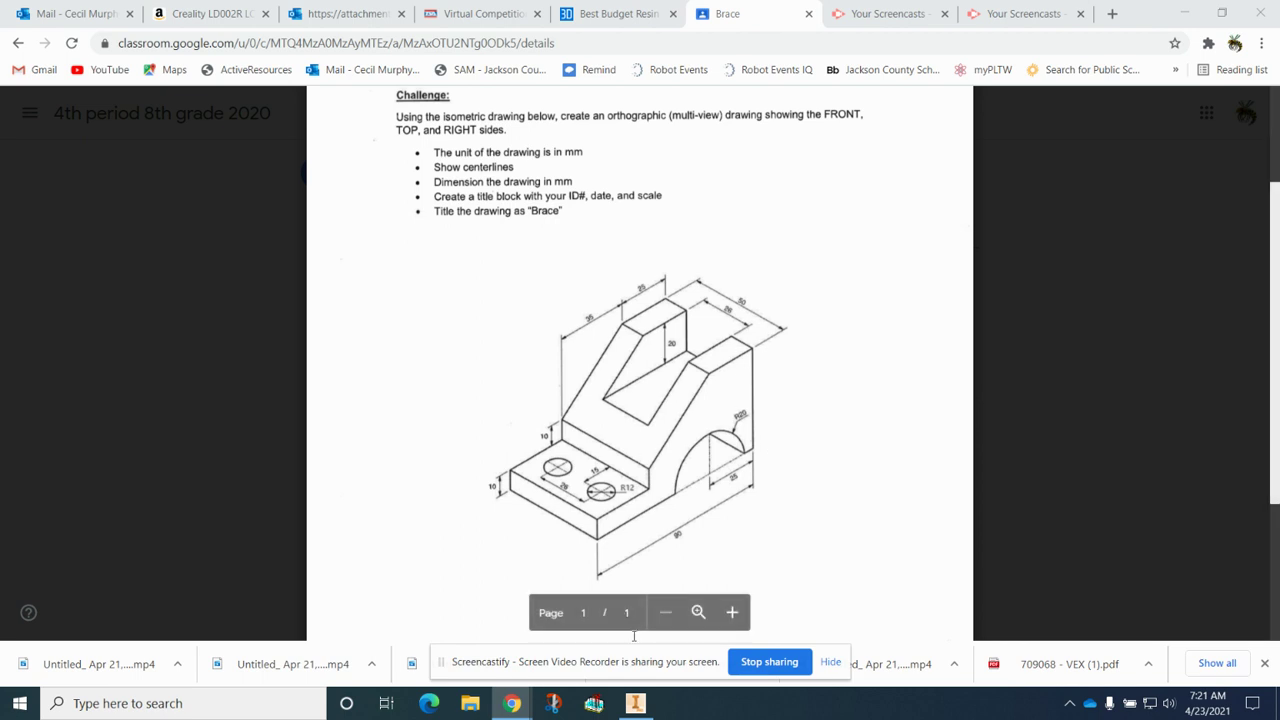
# Switch to Autodesk Inventor and create a new part from the metric Standard (mm).ipt template
pyautogui.click(635, 703)
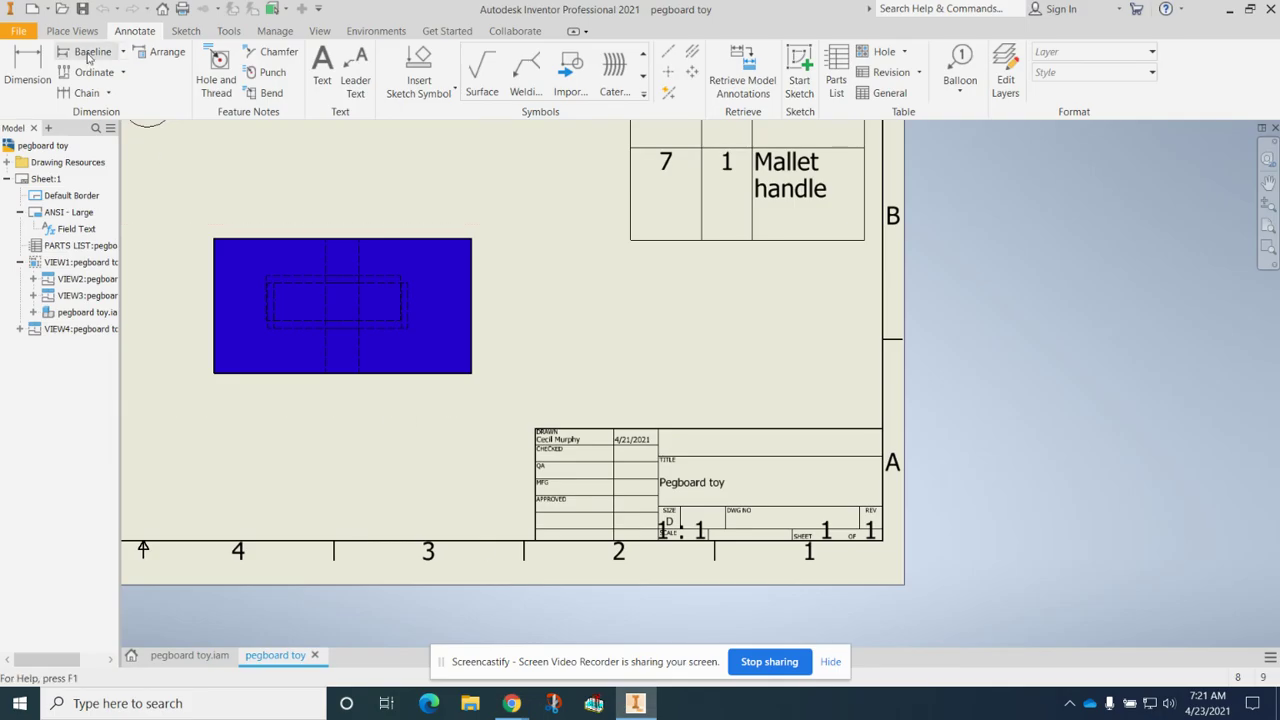
pyautogui.click(28, 36)
pyautogui.click(28, 93)
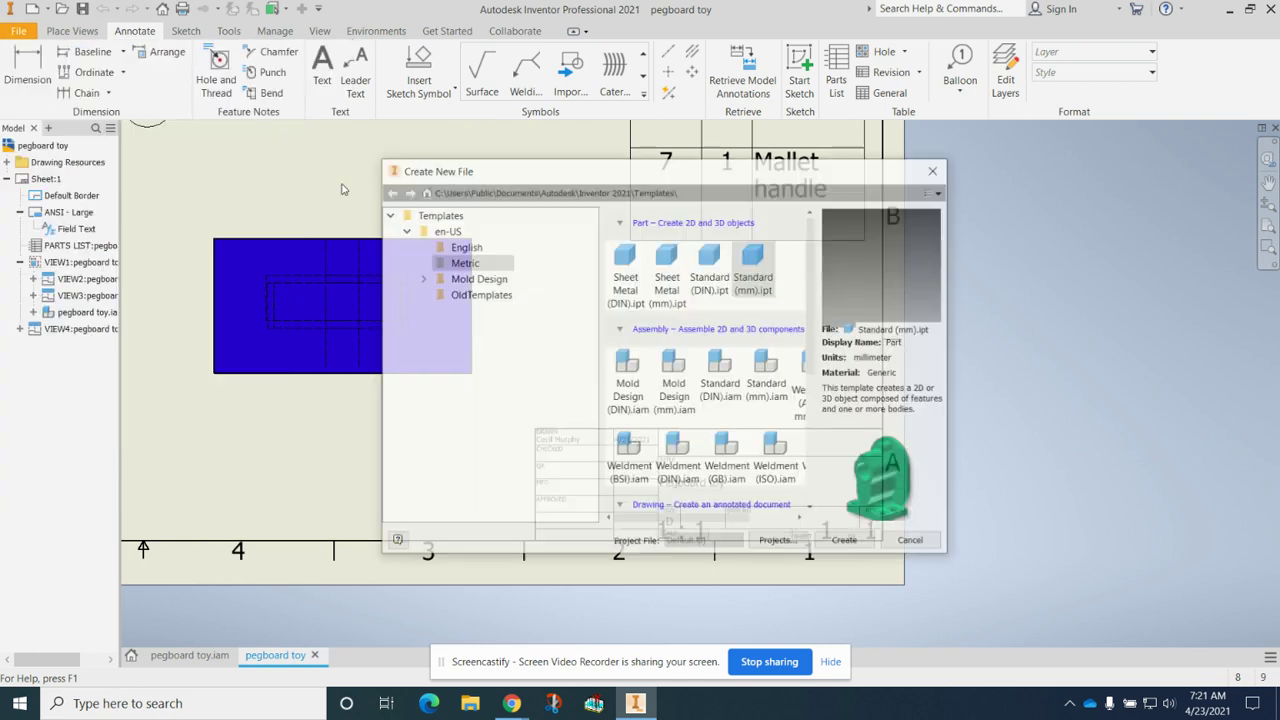
pyautogui.click(421, 232)
pyautogui.click(405, 231)
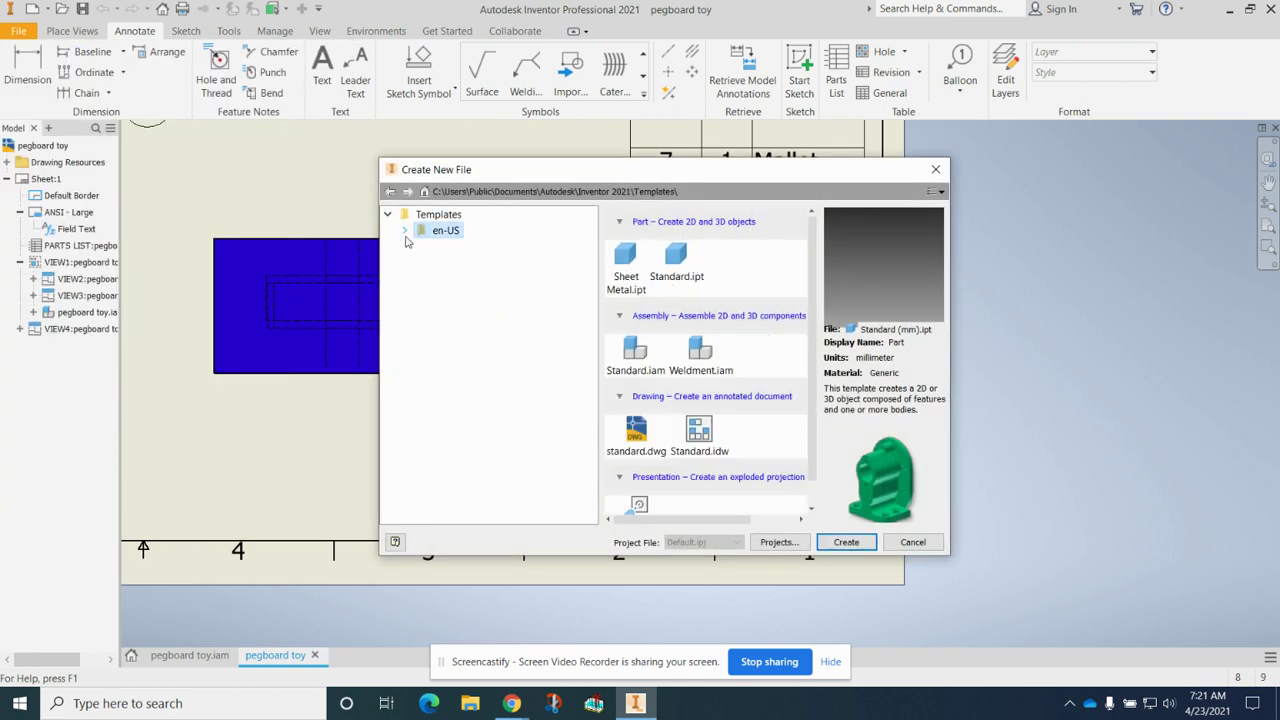
pyautogui.click(404, 231)
pyautogui.click(463, 262)
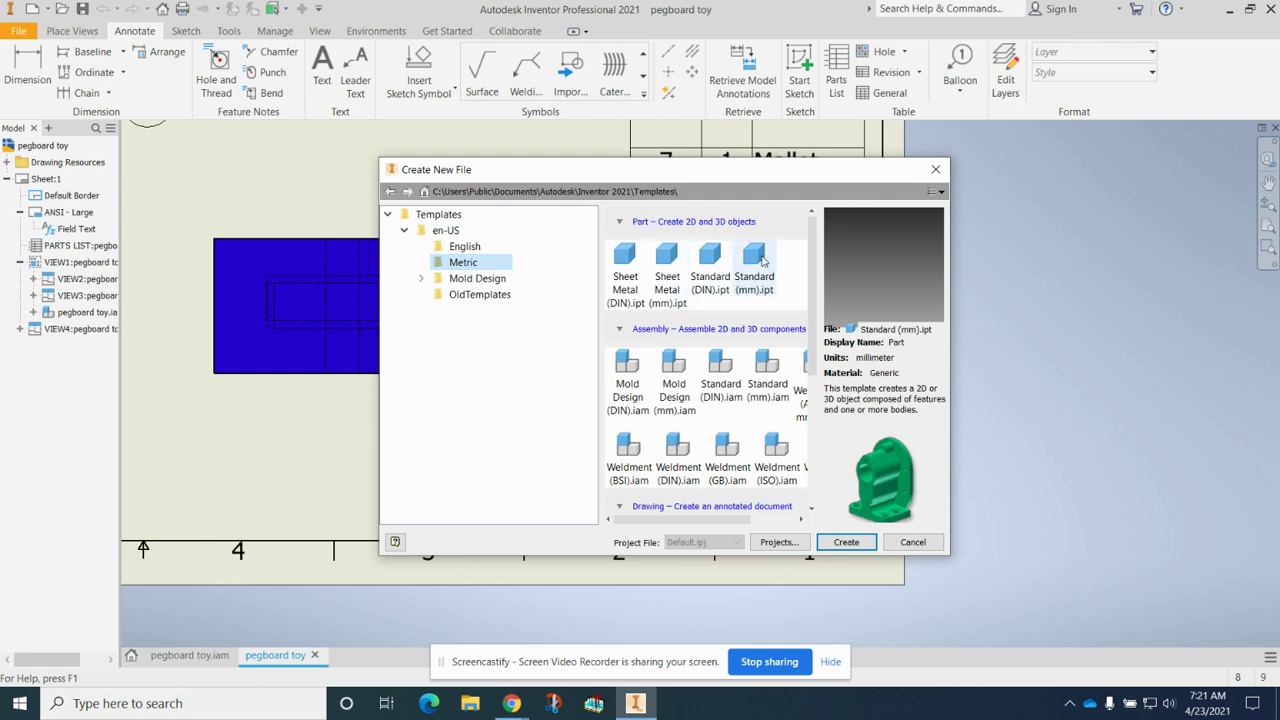
pyautogui.click(762, 289)
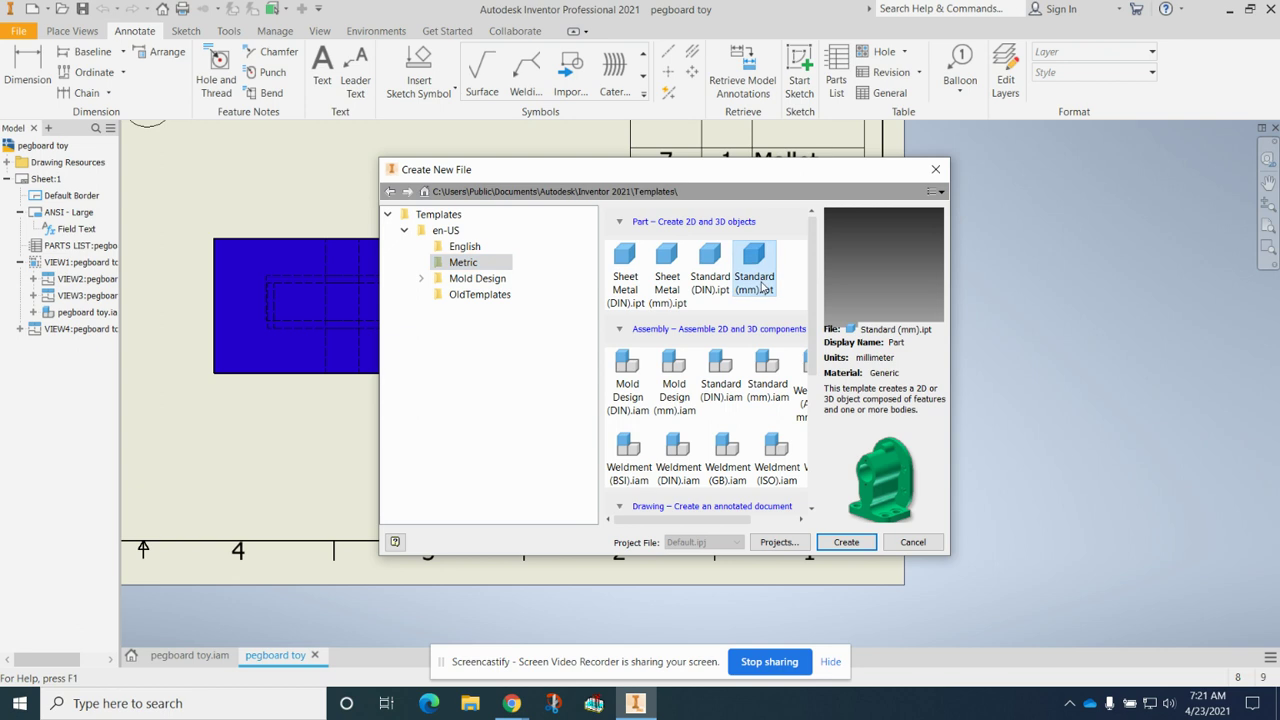
pyautogui.doubleClick(762, 289)
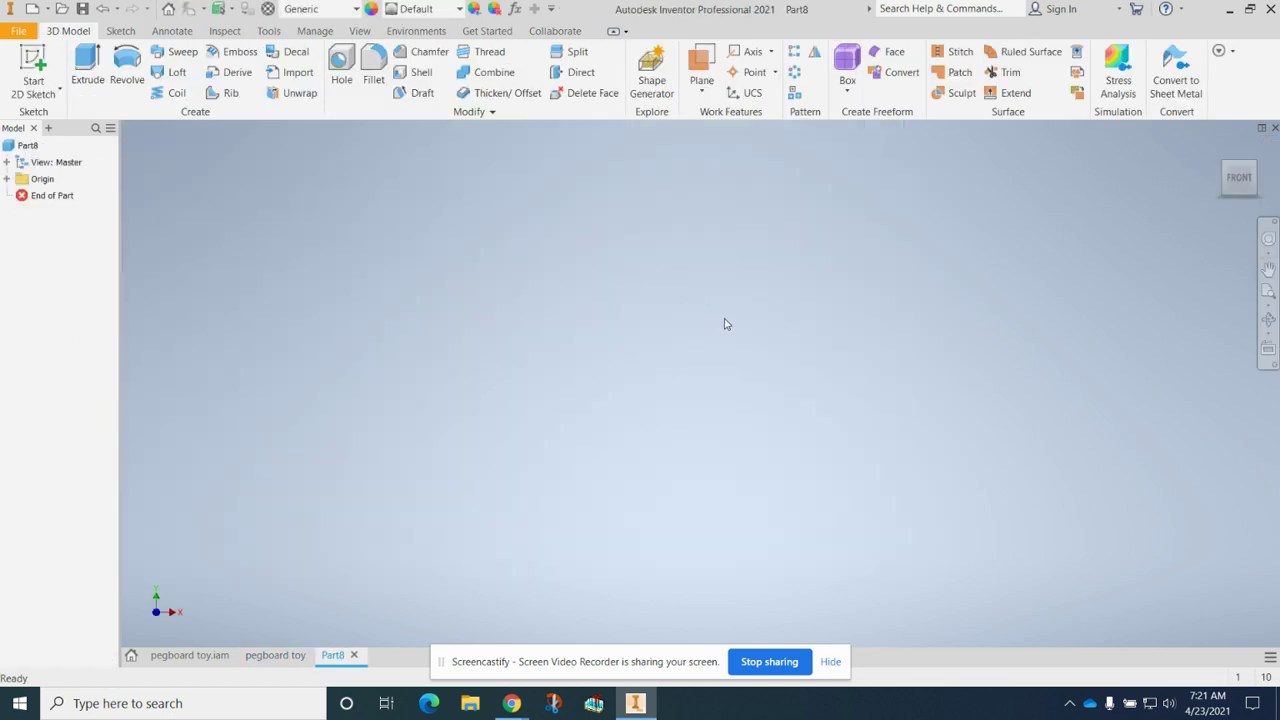
# Start a 2D sketch on the front XY plane and consult the isometric Brace drawing in Chrome before returning to Inventor
pyautogui.click(35, 72)
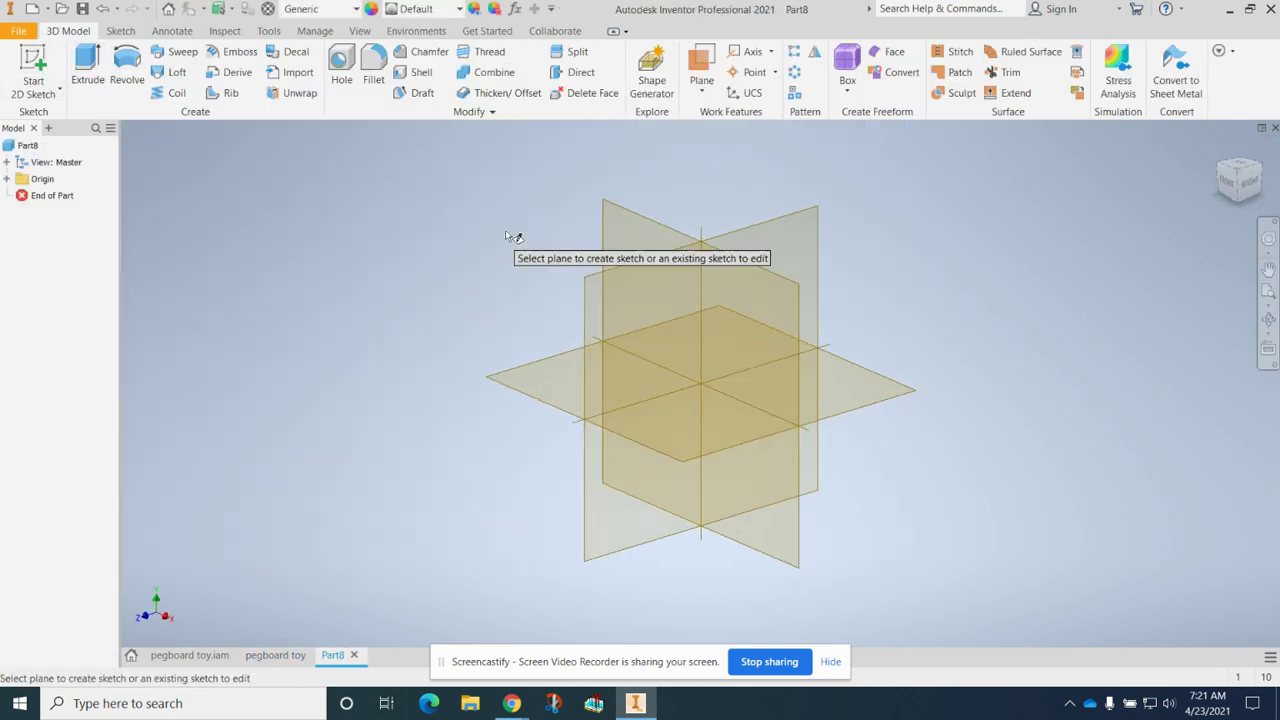
pyautogui.click(622, 236)
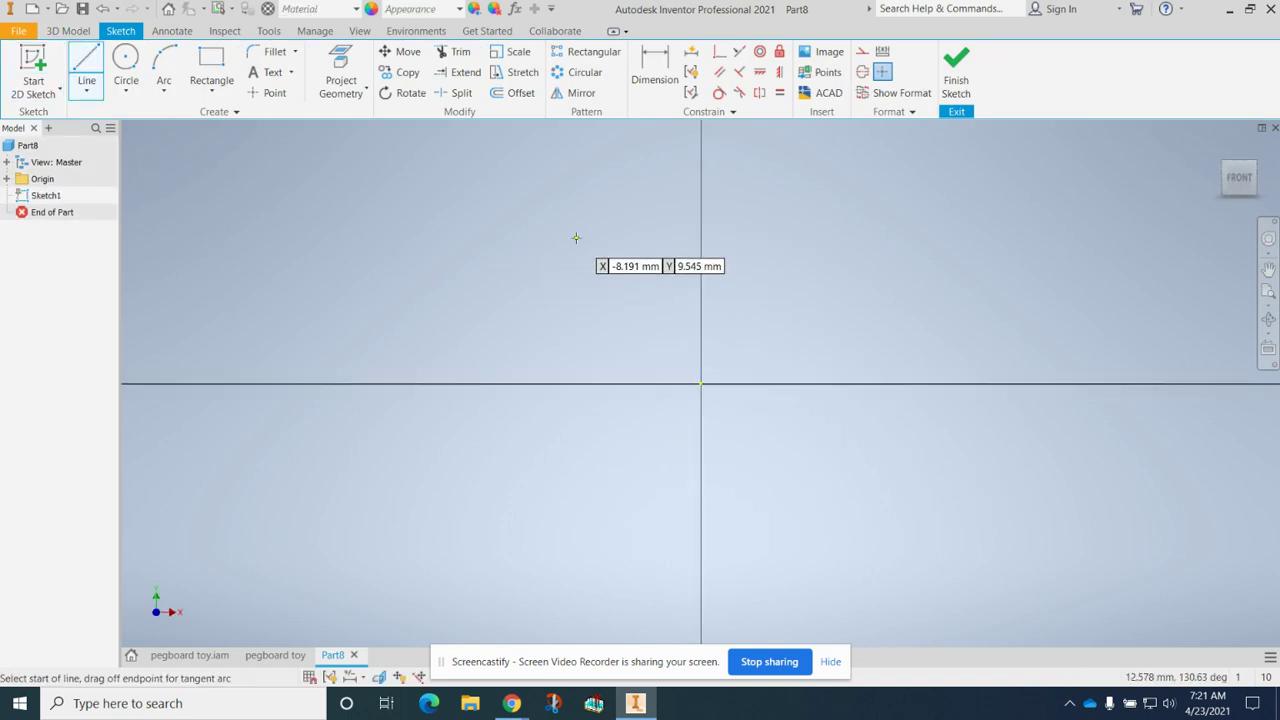
pyautogui.moveTo(511, 703)
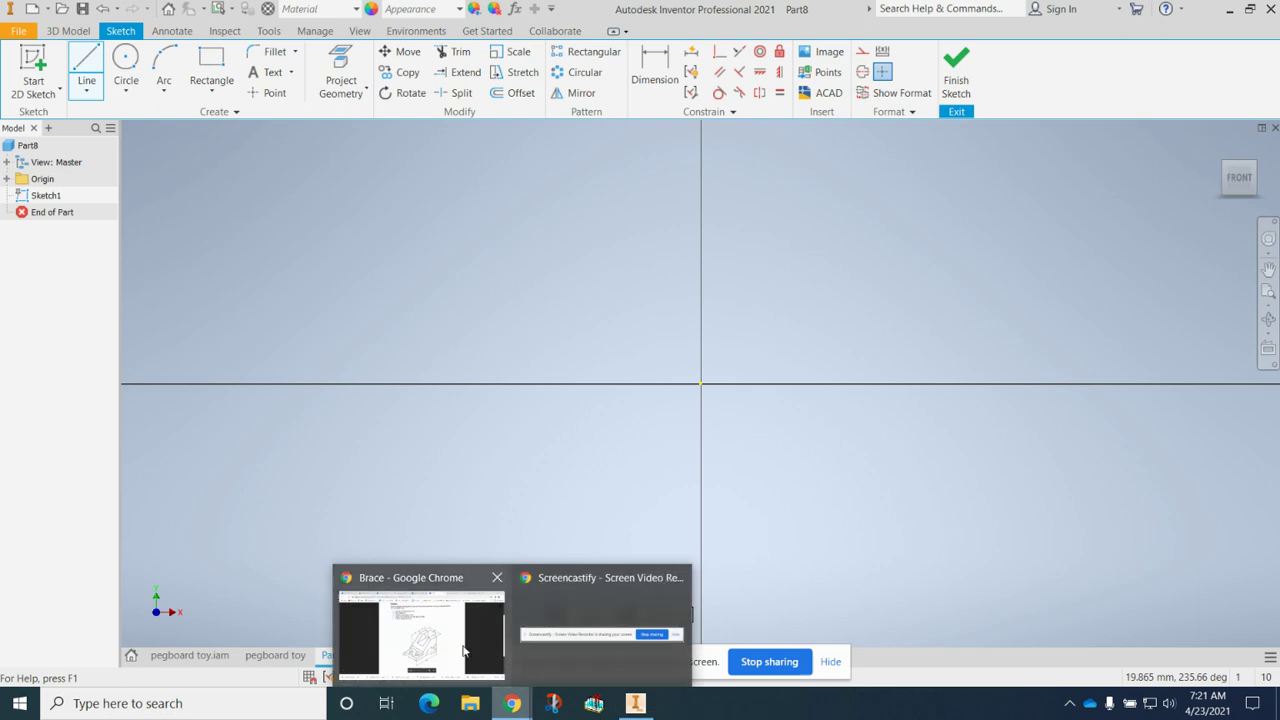
pyautogui.click(463, 651)
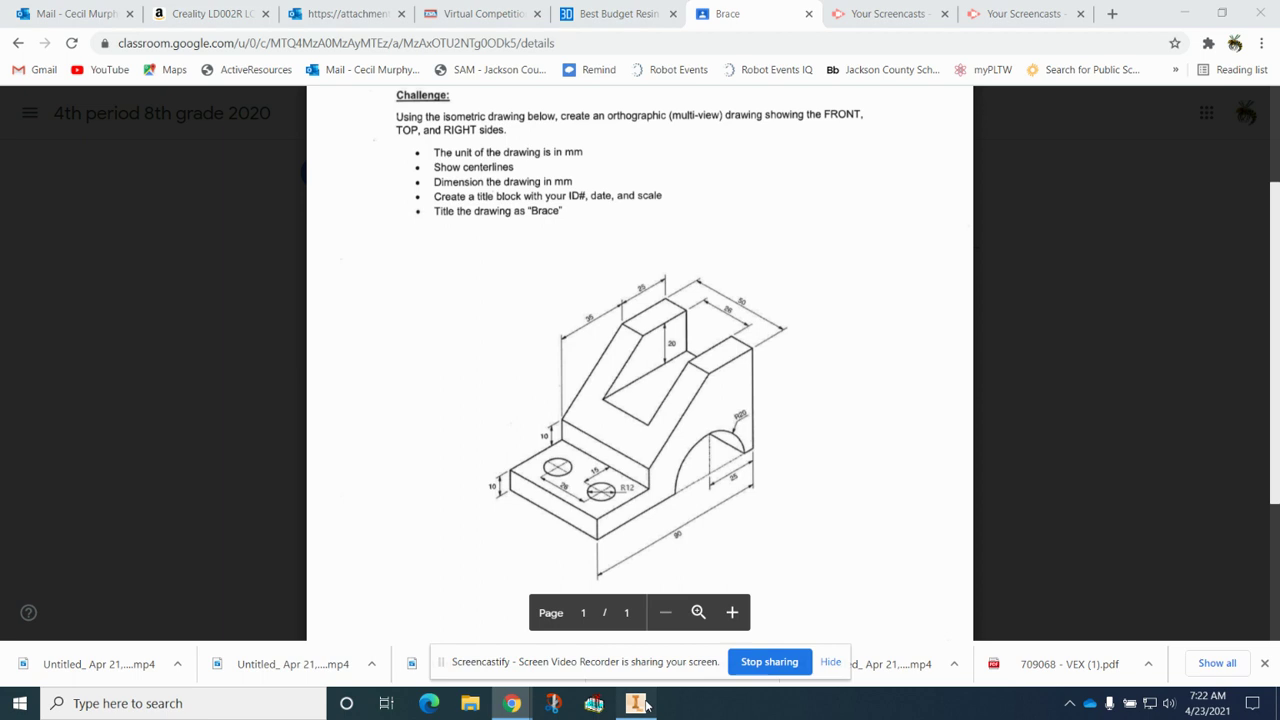
pyautogui.click(634, 703)
# Sketch a closed brace side profile about 35 mm long and 14 mm high, with a low step on the left and a sloped edge
pyautogui.click(557, 237)
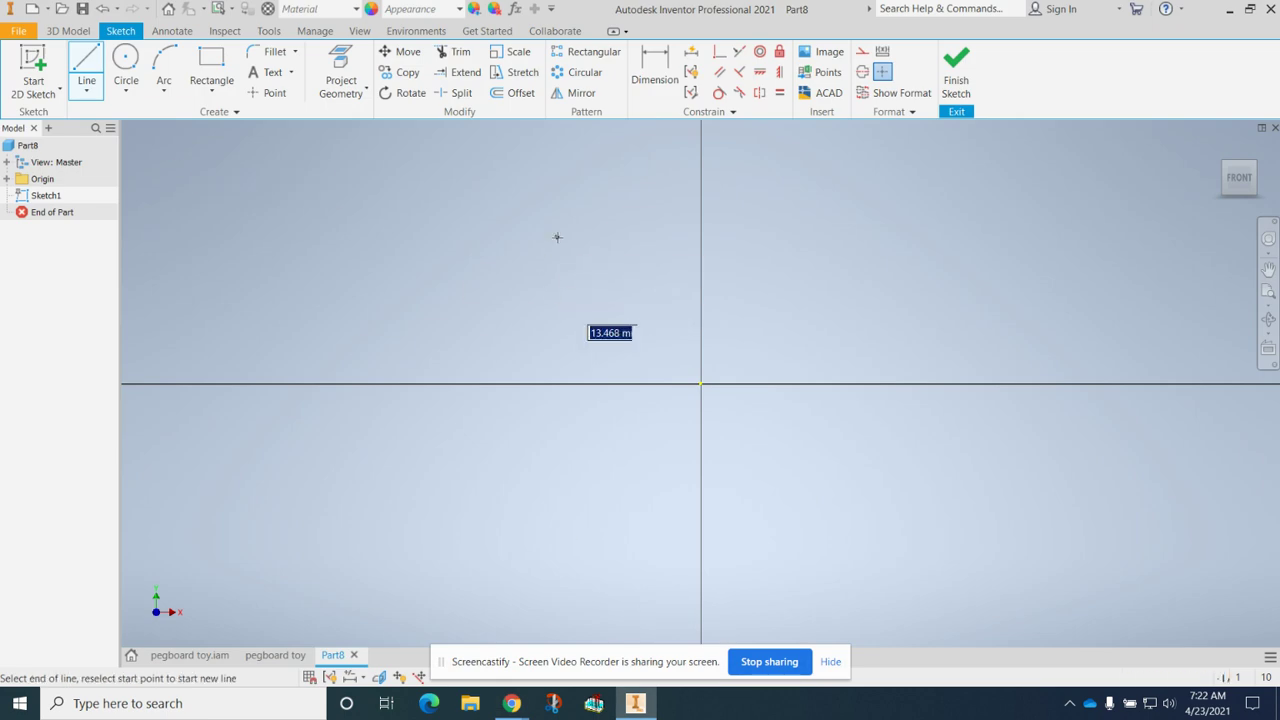
pyautogui.click(557, 279)
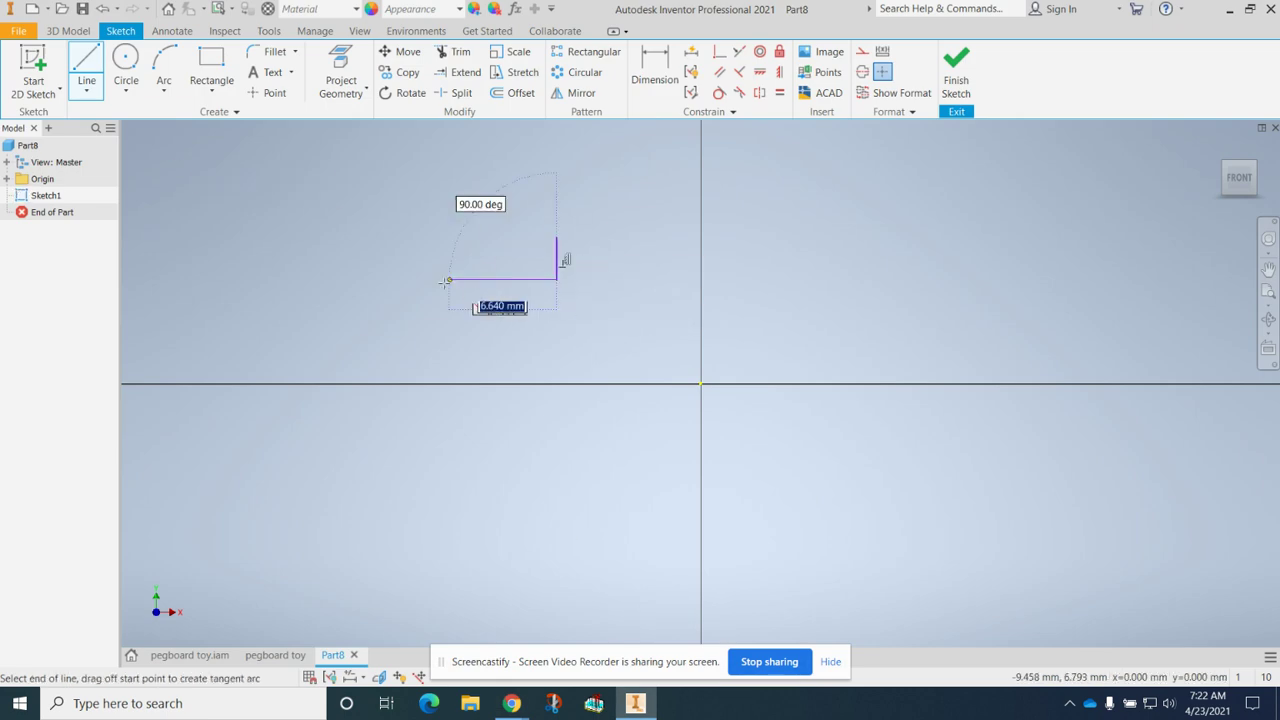
pyautogui.click(421, 280)
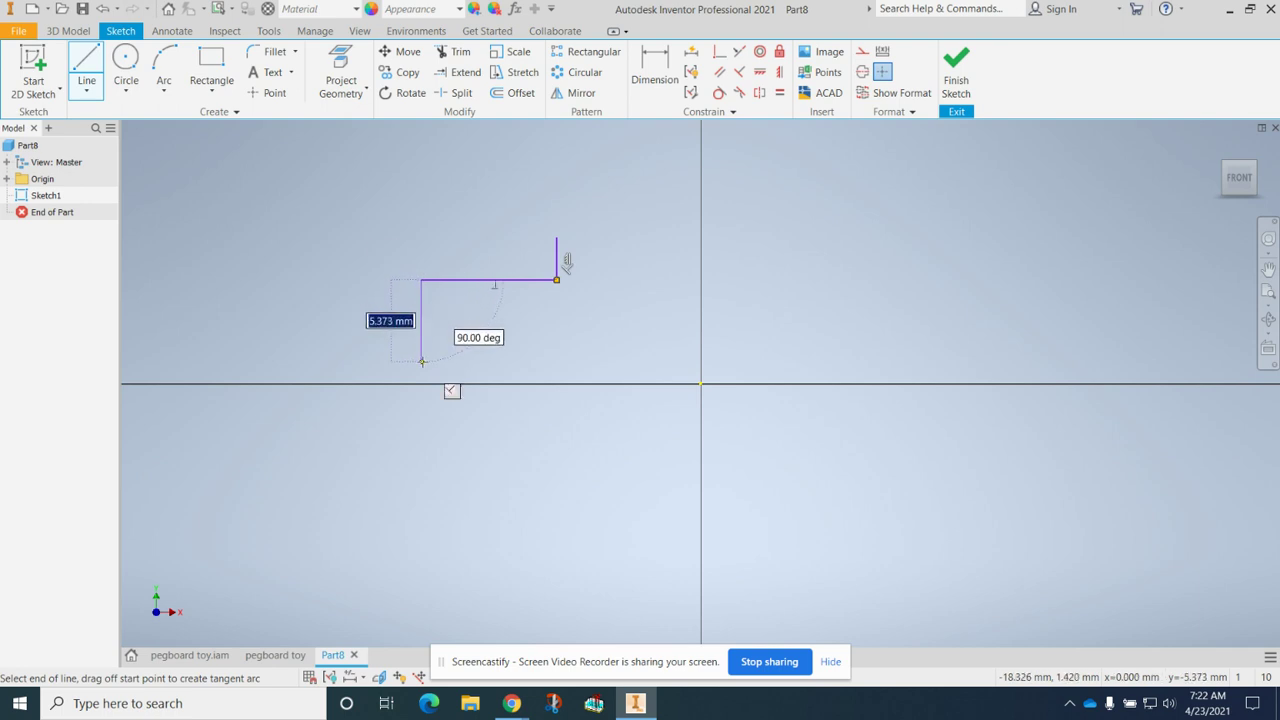
pyautogui.click(421, 361)
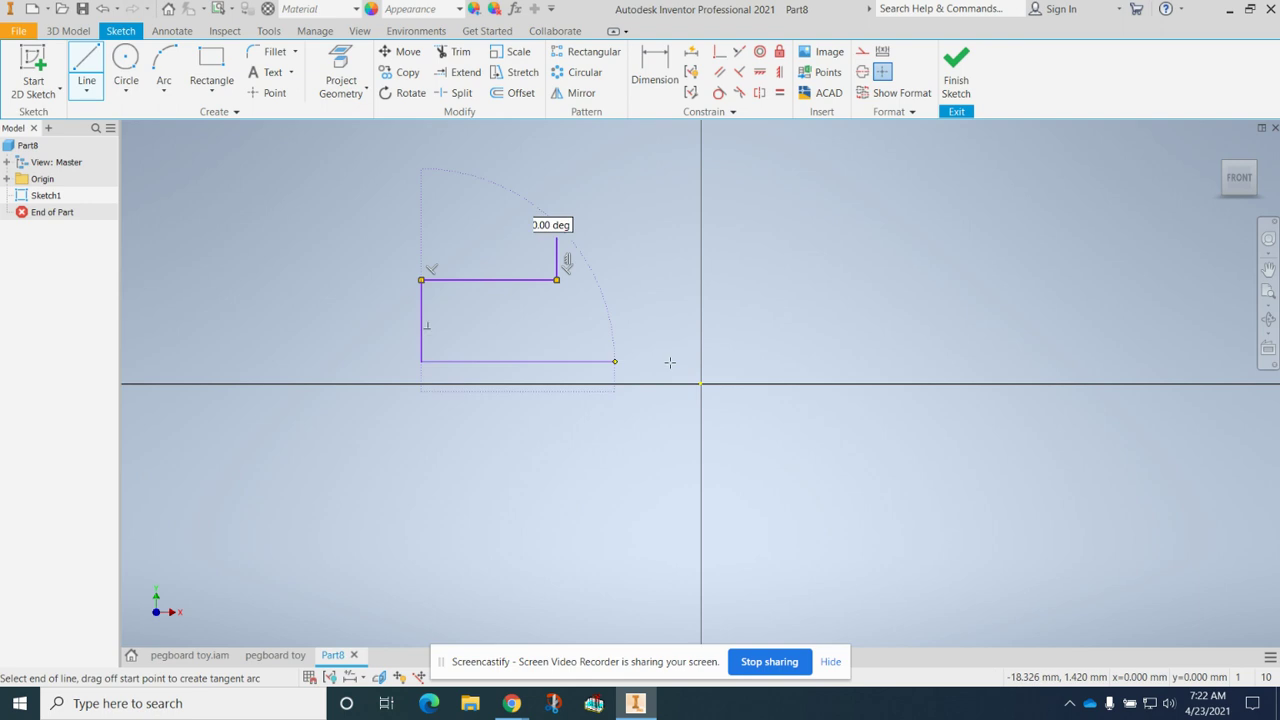
pyautogui.click(949, 361)
pyautogui.scroll(-5, 960, 160)
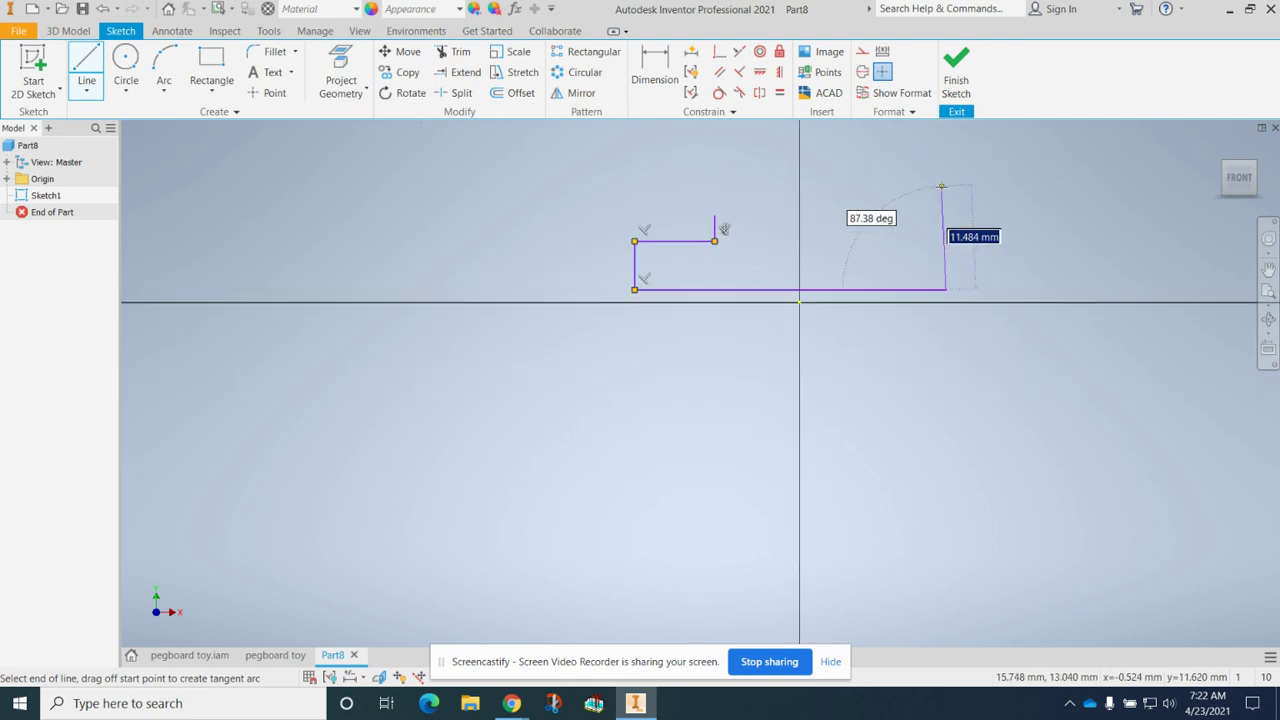
pyautogui.scroll(5, 918, 163)
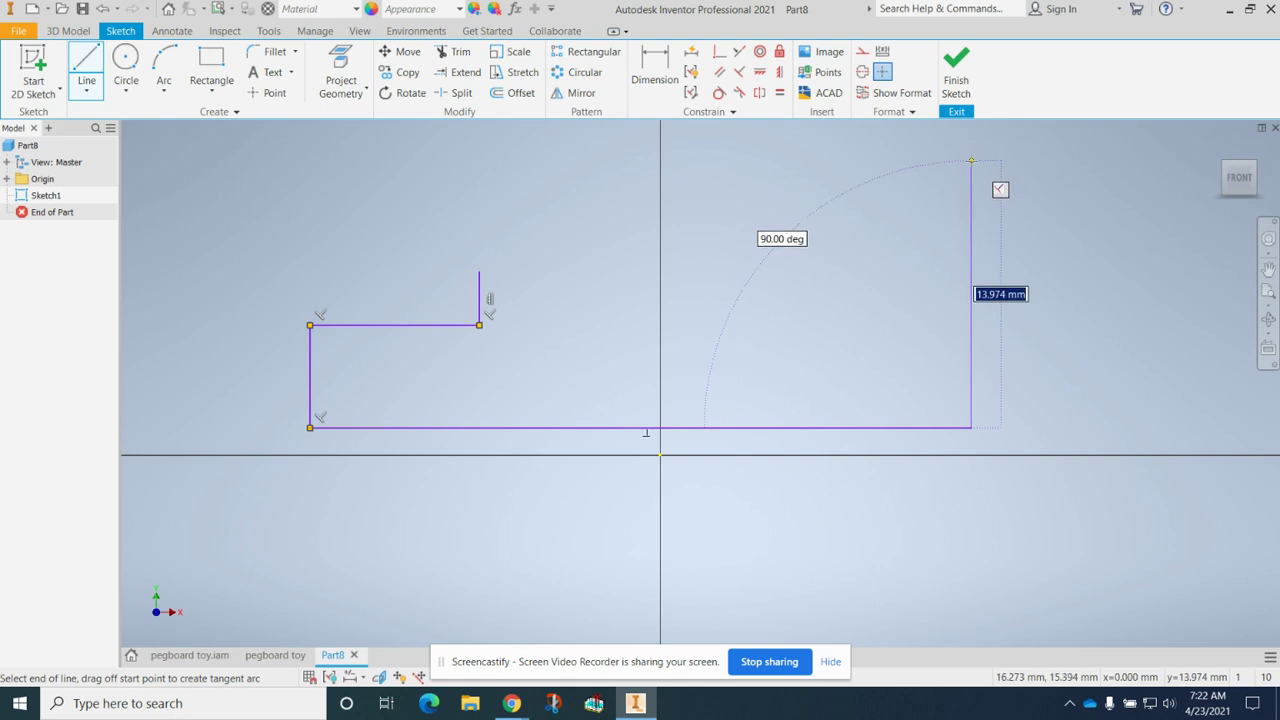
pyautogui.click(971, 160)
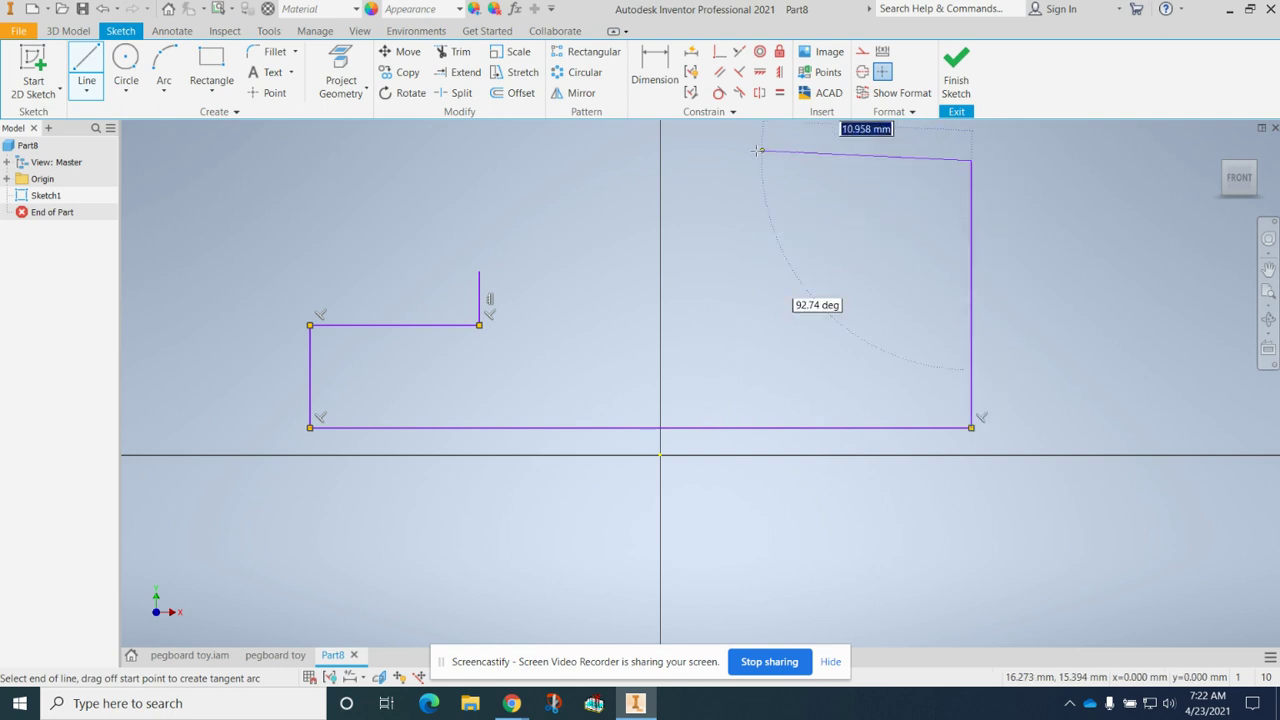
pyautogui.click(725, 160)
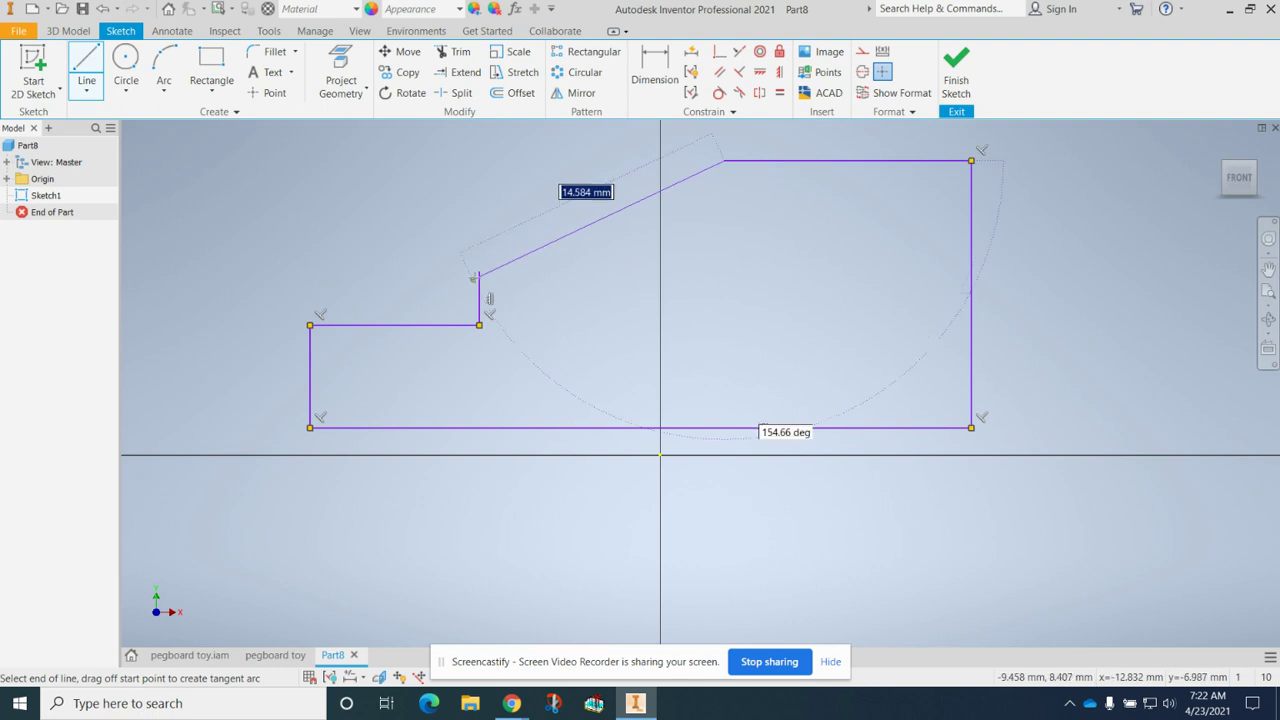
pyautogui.click(479, 271)
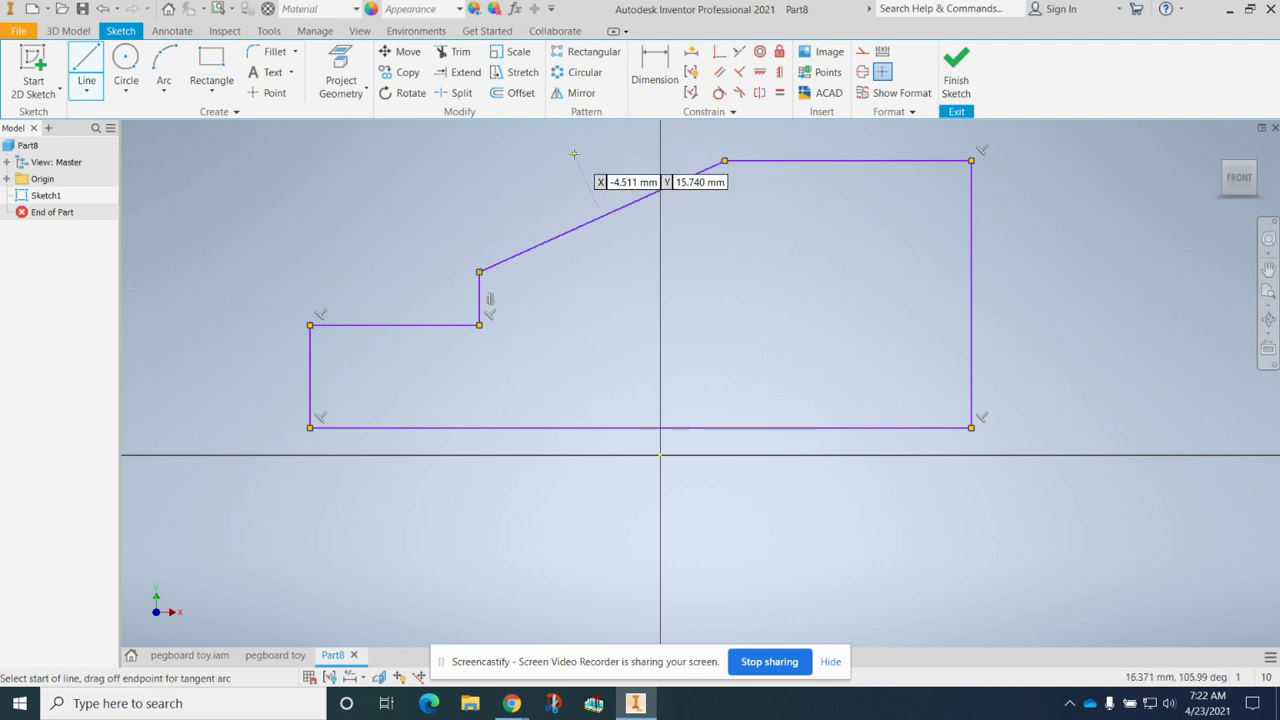
# Dimension the profile's bottom edge at 90 mm
pyautogui.click(655, 68)
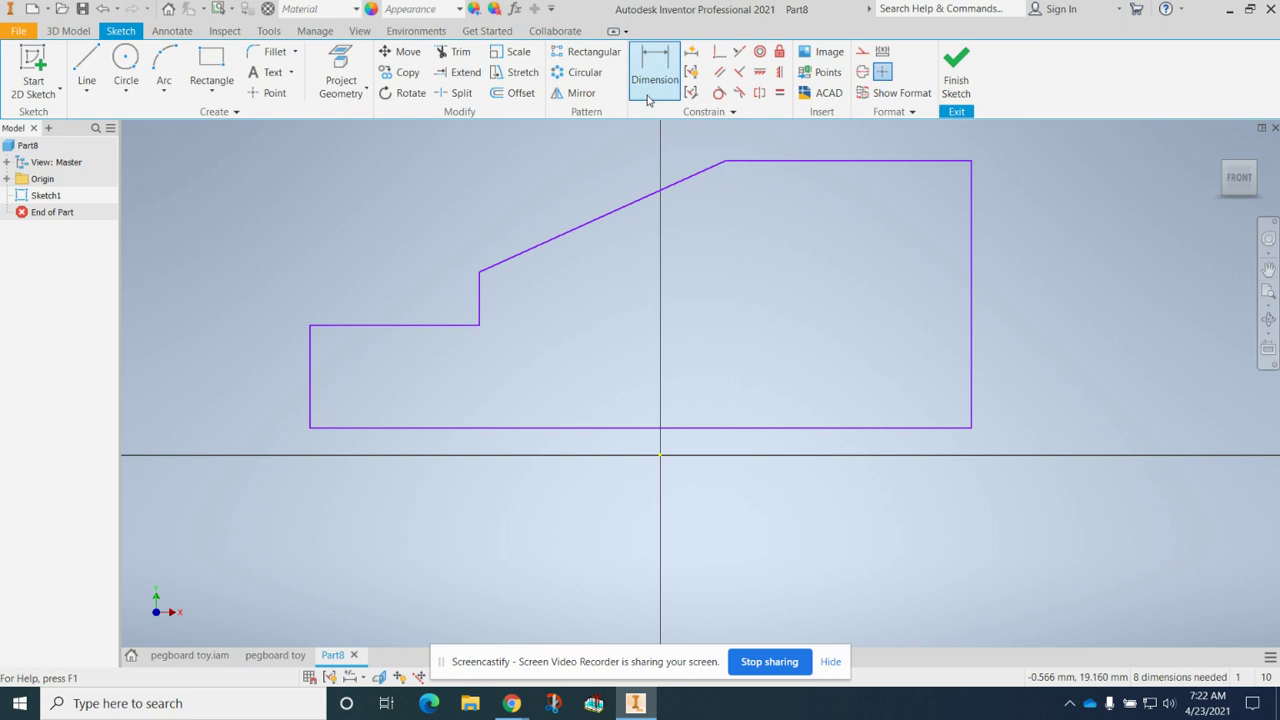
pyautogui.click(685, 430)
pyautogui.click(680, 486)
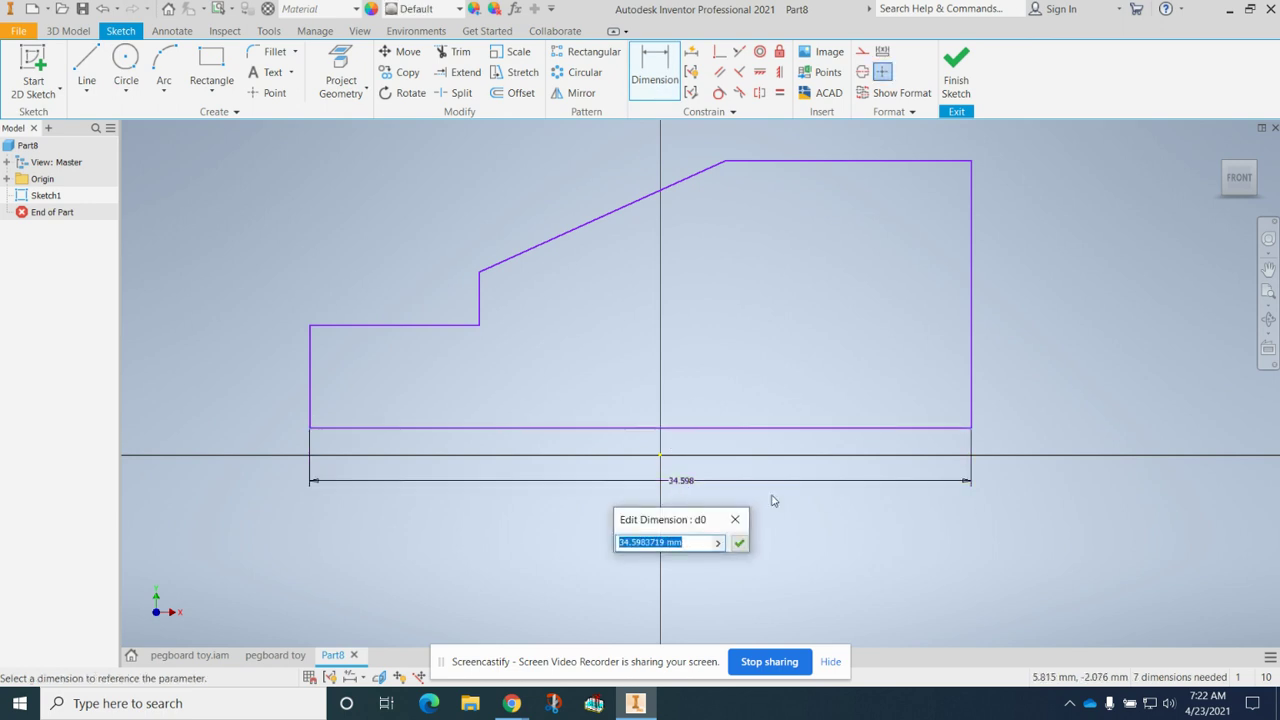
pyautogui.write('90')
pyautogui.press('Return')
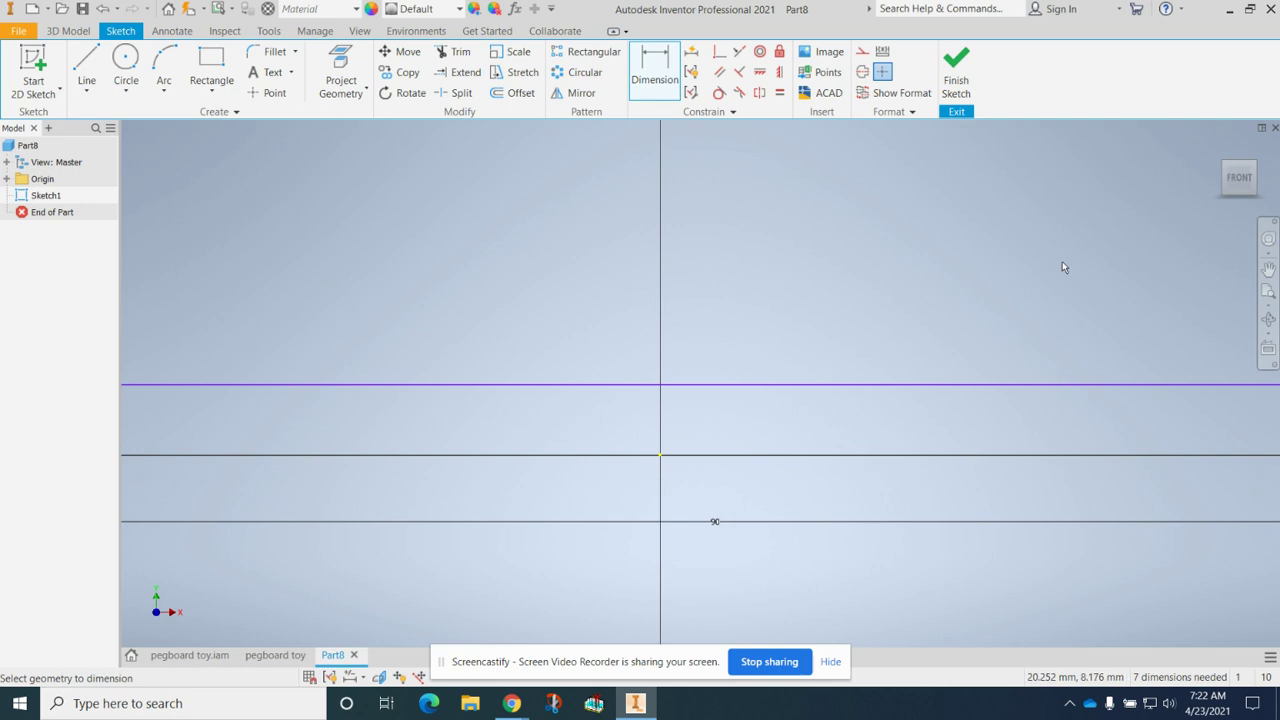
pyautogui.press('Home')
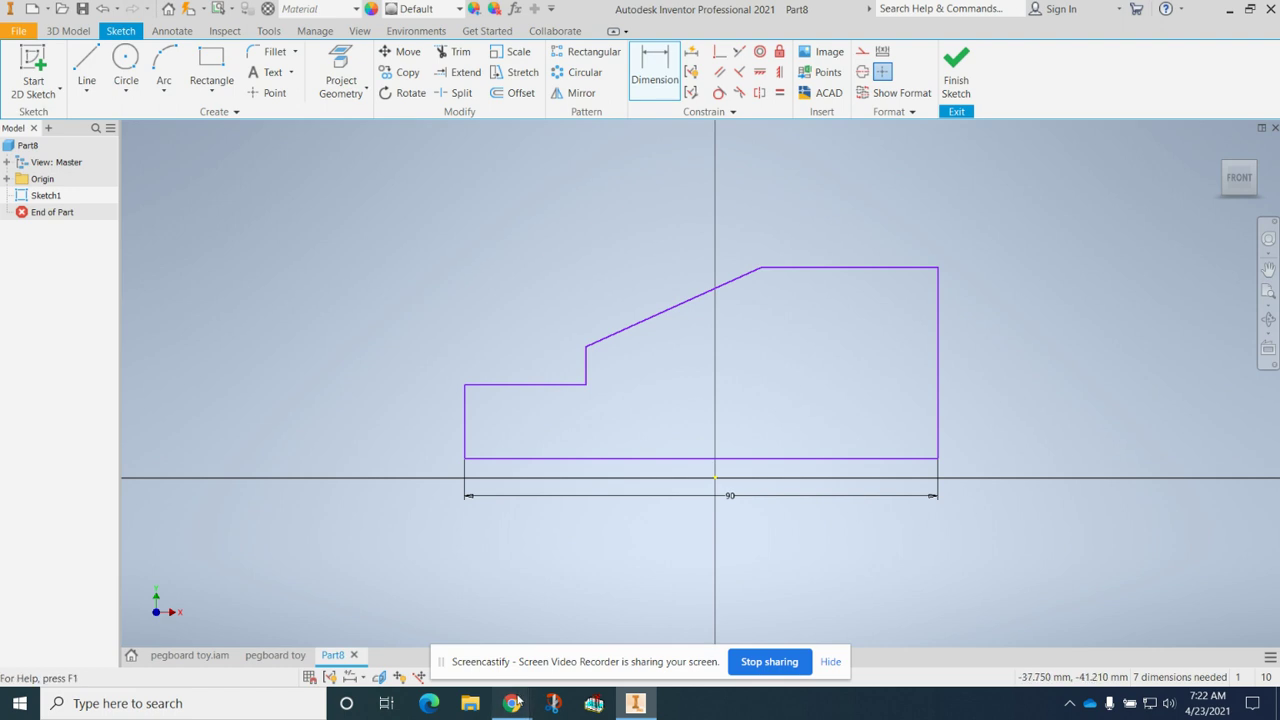
# Check the Brace drawing in Chrome, and dimension the profile's right vertical edge in Inventor at 50 mm
pyautogui.moveTo(514, 703)
pyautogui.click(437, 652)
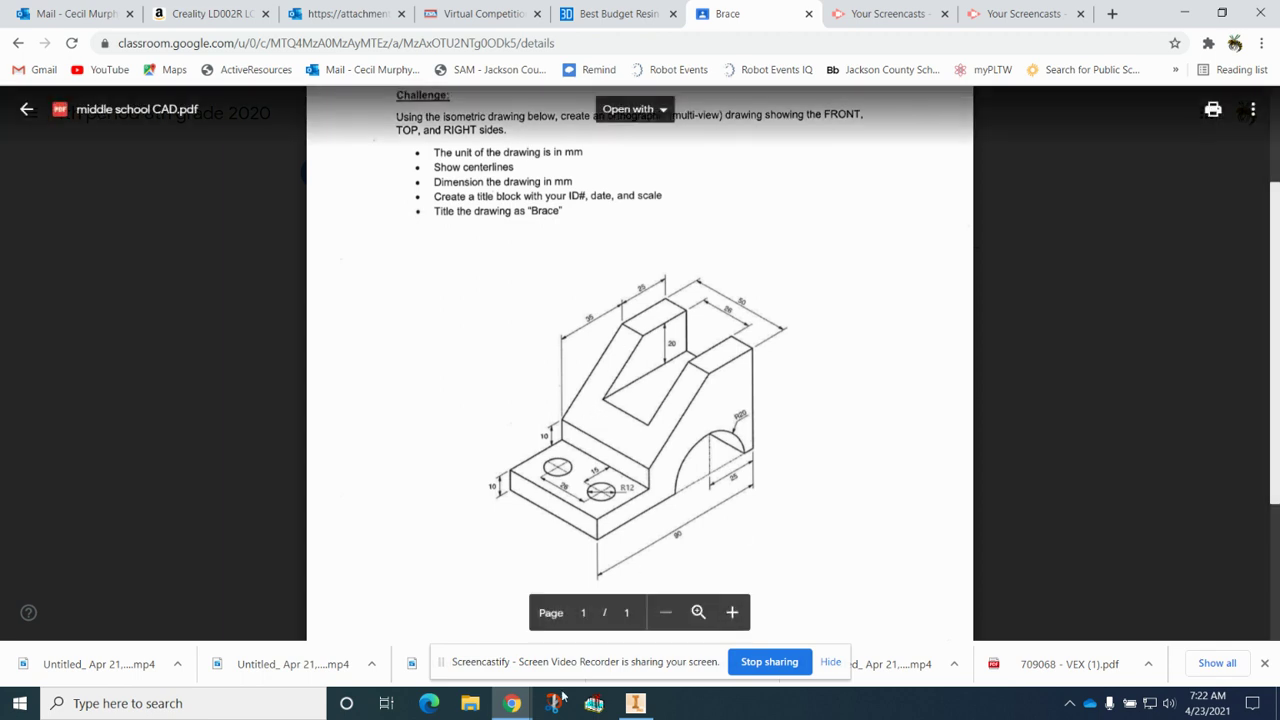
pyautogui.click(635, 702)
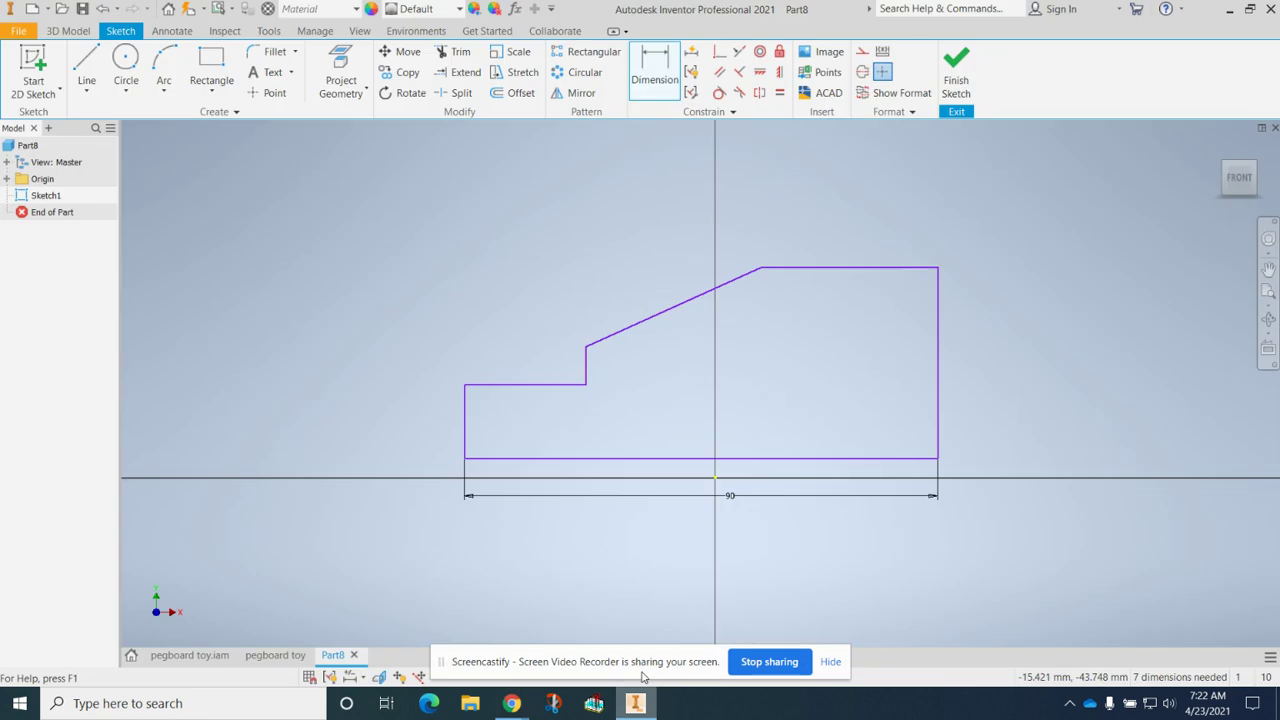
pyautogui.click(945, 386)
pyautogui.click(1028, 374)
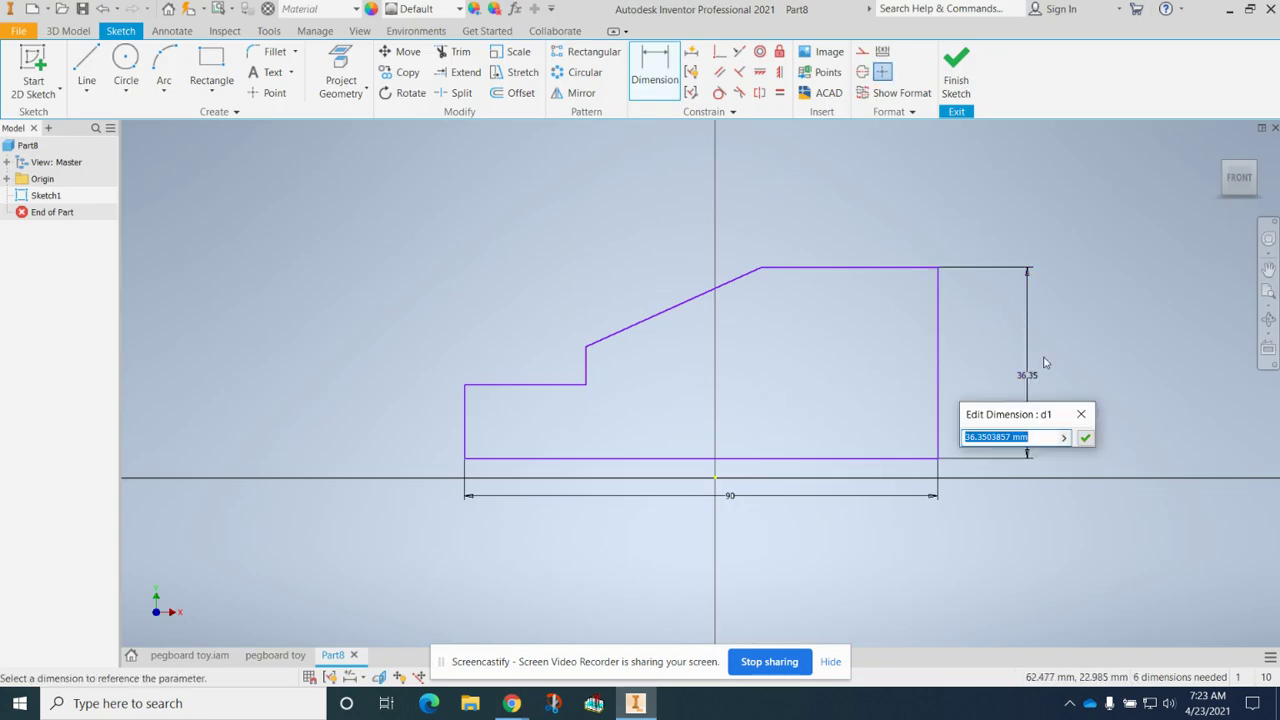
pyautogui.write('50')
pyautogui.press('Return')
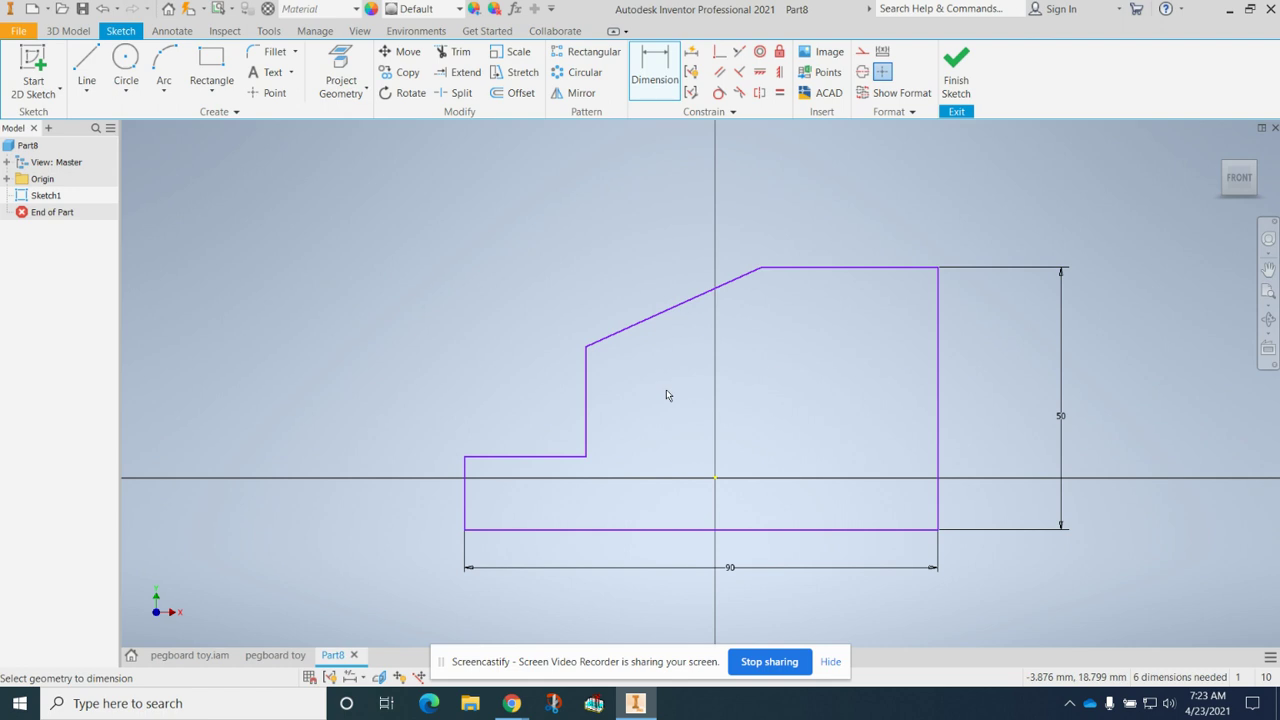
# Dimension the profile's left vertical edge and the short riser below the slope at 10 mm each
pyautogui.click(467, 492)
pyautogui.click(405, 507)
pyautogui.write('10')
pyautogui.press('Return')
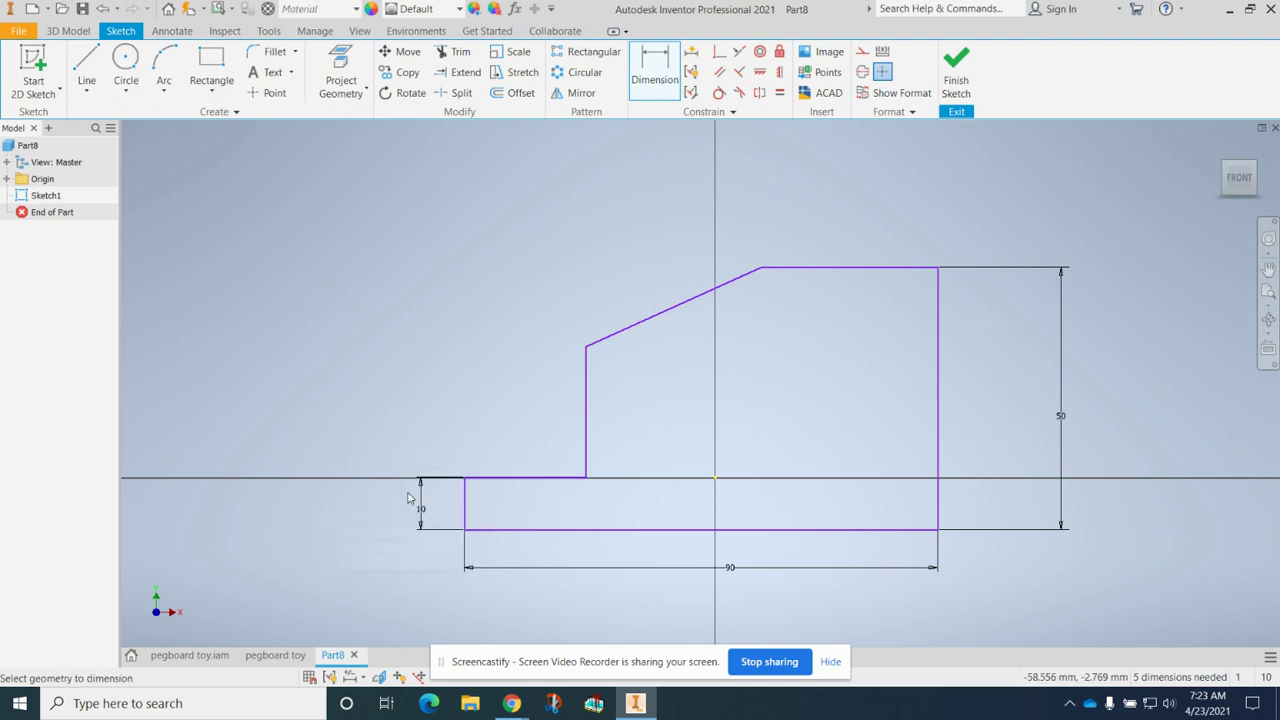
pyautogui.click(588, 425)
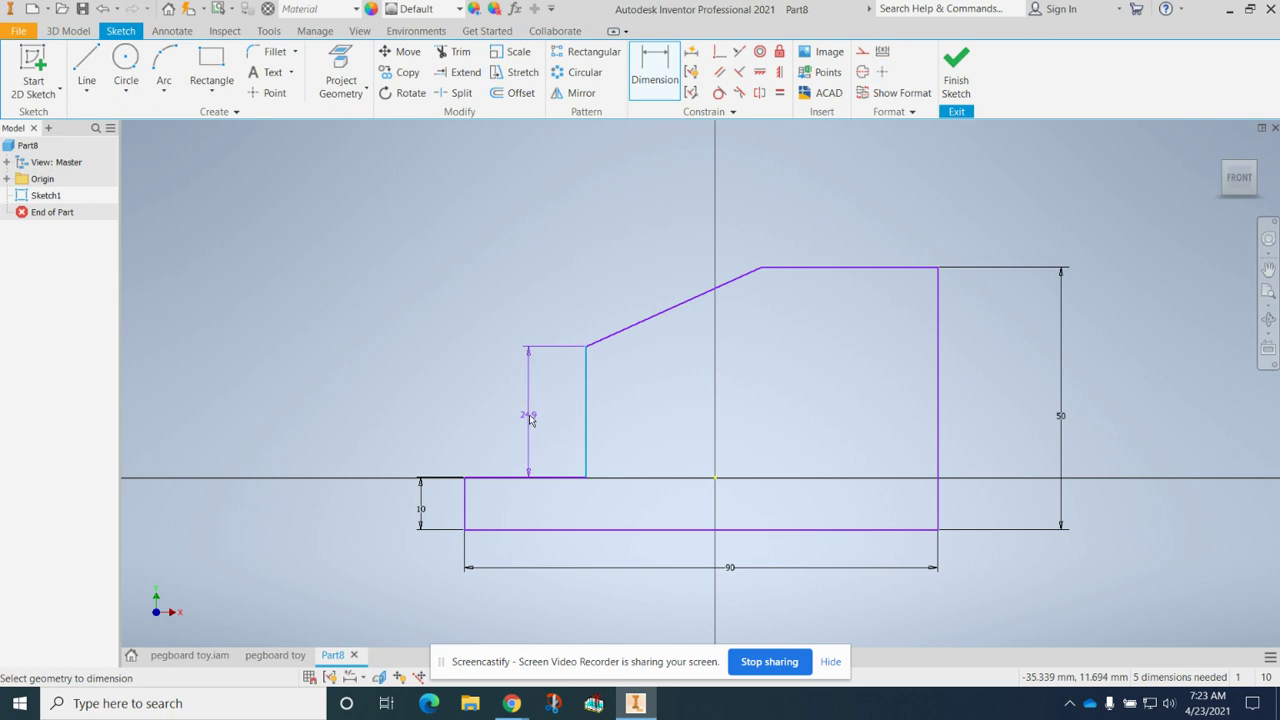
pyautogui.click(566, 414)
pyautogui.write('10')
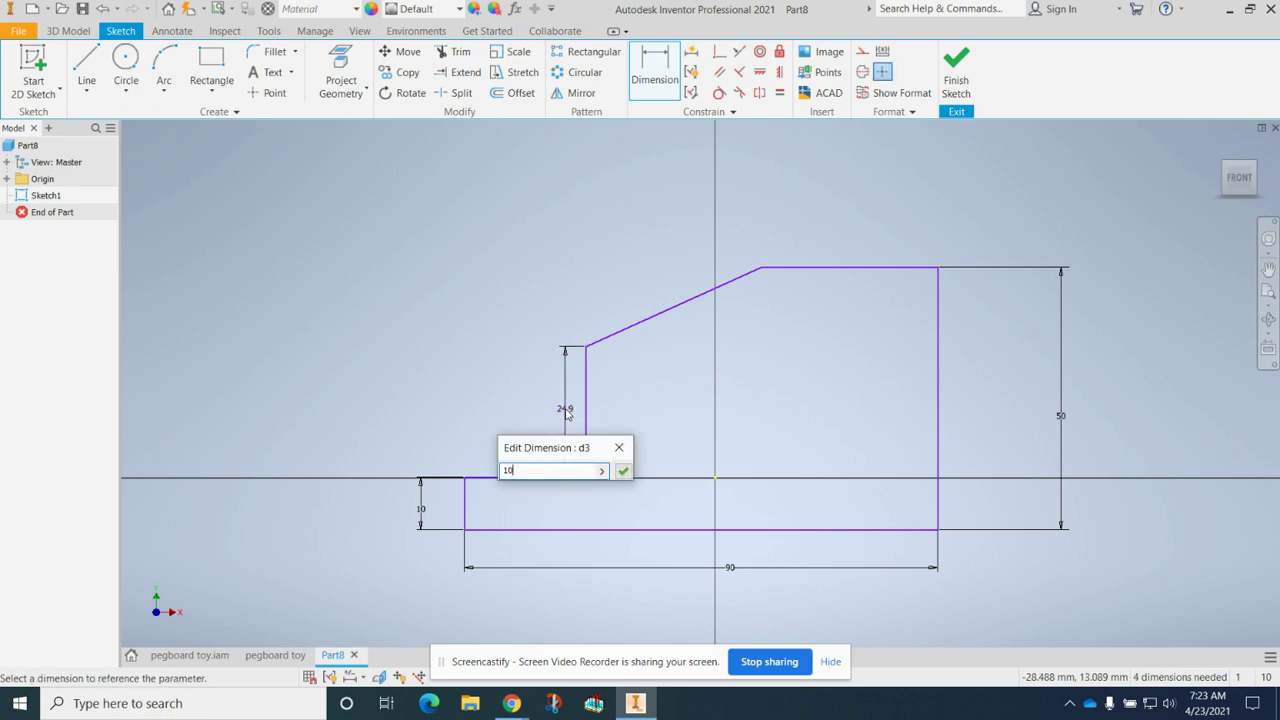
pyautogui.press('Return')
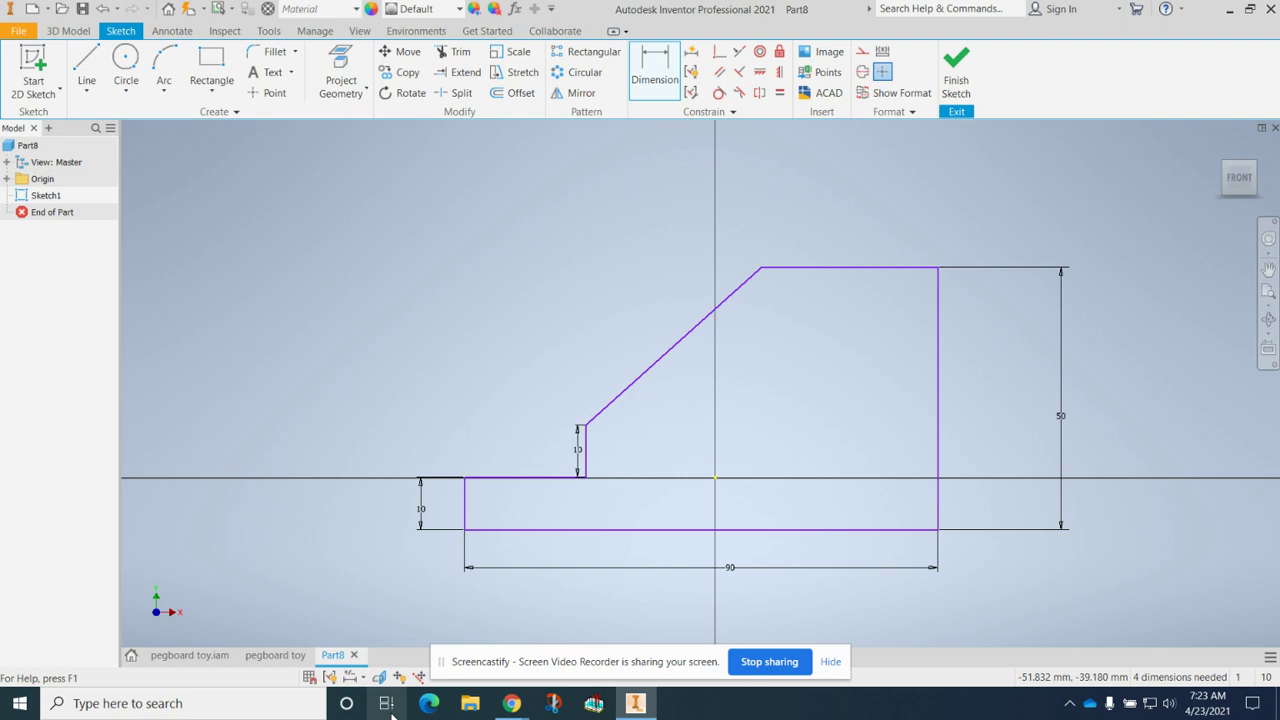
# Check the Brace drawing in Chrome again, and dimension the horizontal top edge of the low step in Inventor at 30 mm
pyautogui.moveTo(513, 690)
pyautogui.click(470, 635)
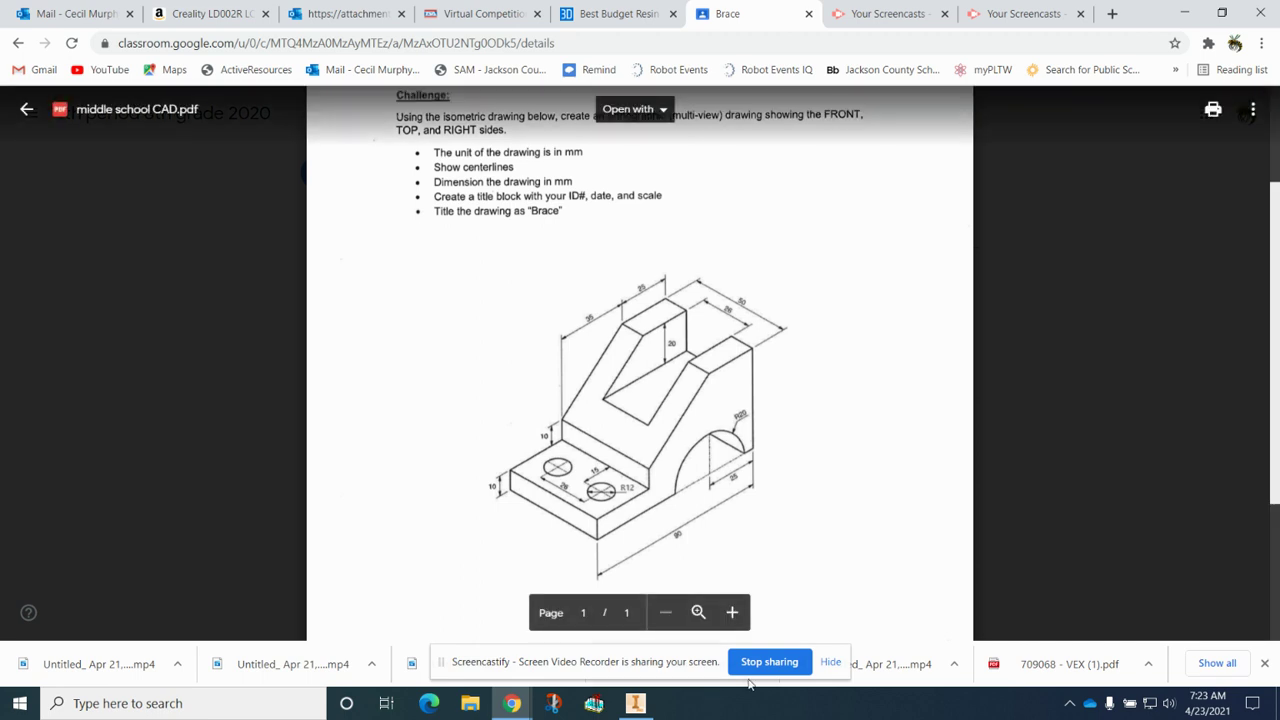
pyautogui.click(634, 703)
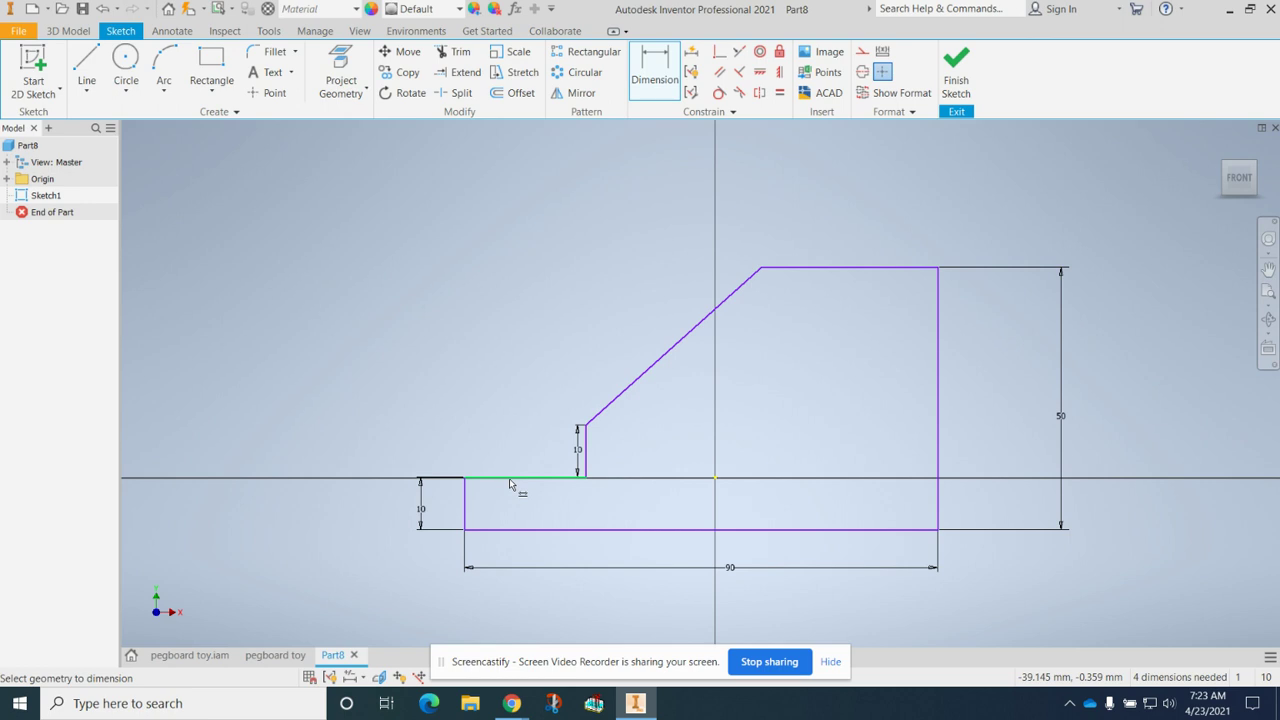
pyautogui.click(509, 478)
pyautogui.click(515, 462)
pyautogui.write('30')
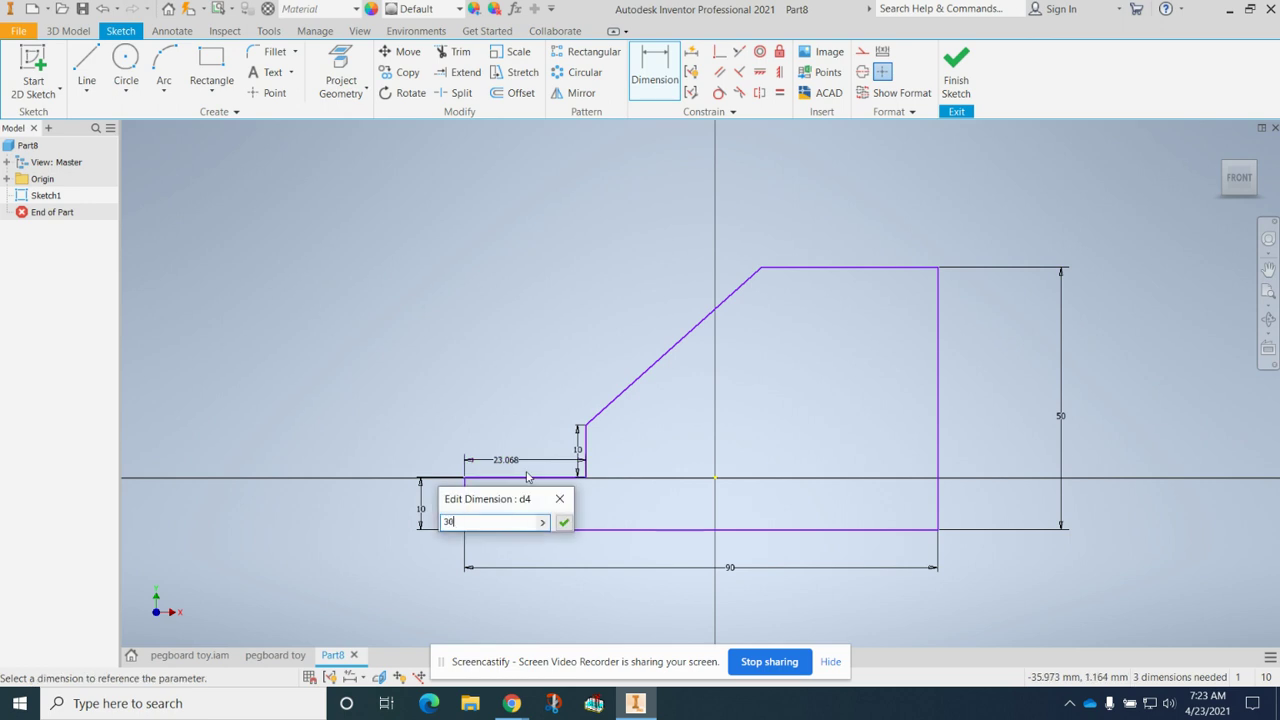
pyautogui.press('Return')
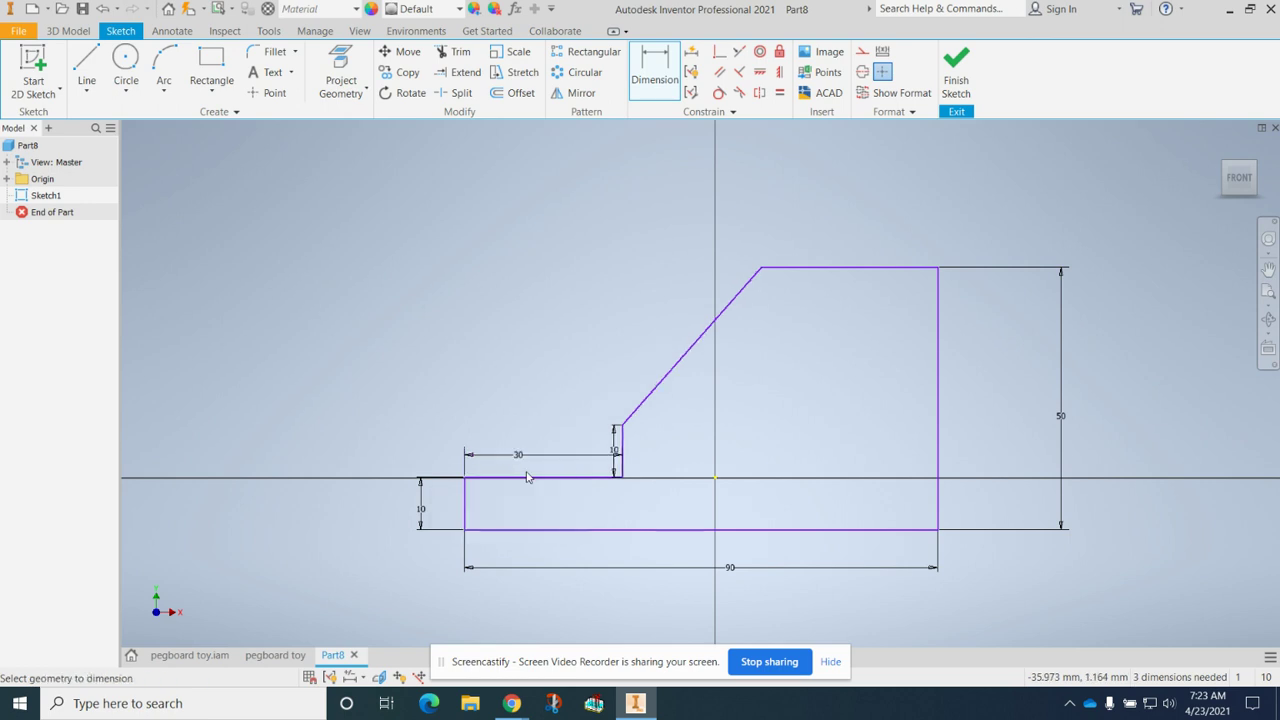
# Dimension the profile's horizontal top edge at 25 mm
pyautogui.click(845, 268)
pyautogui.click(893, 230)
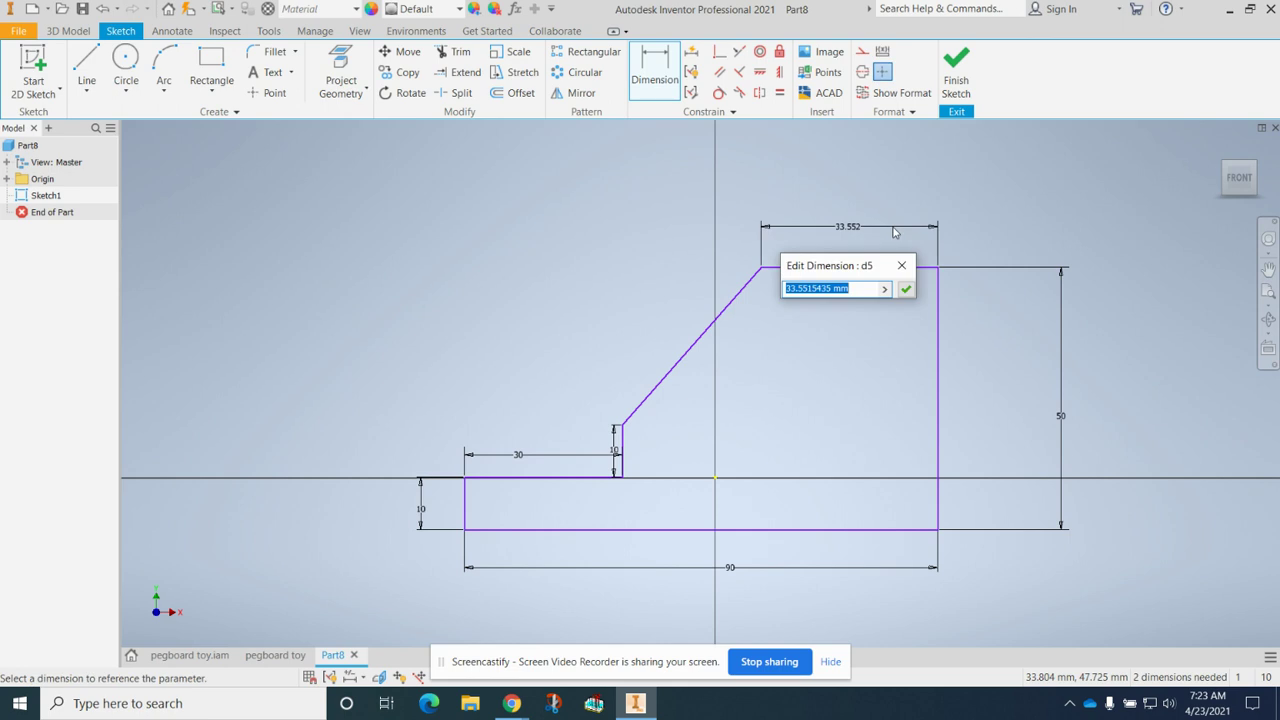
pyautogui.write('25')
pyautogui.press('Return')
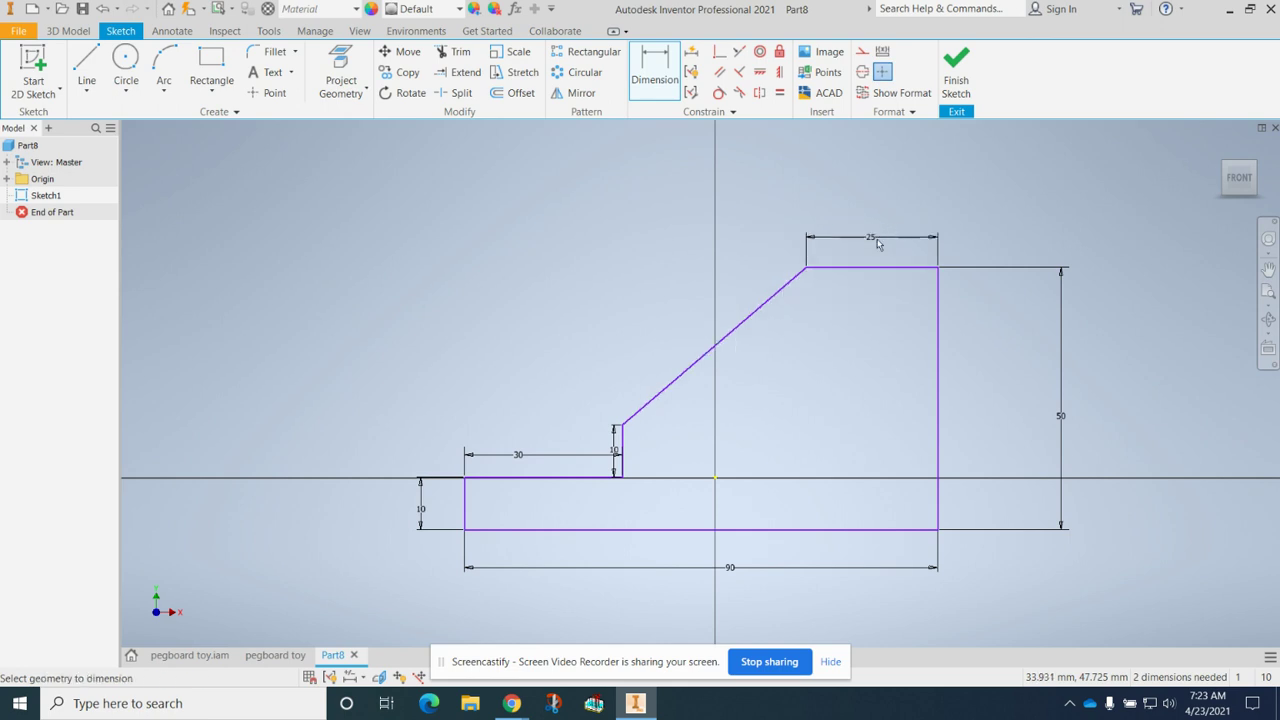
# Check the Brace drawing in Chrome, and try to dimension the horizontal run of the profile's slope in Inventor
pyautogui.moveTo(511, 704)
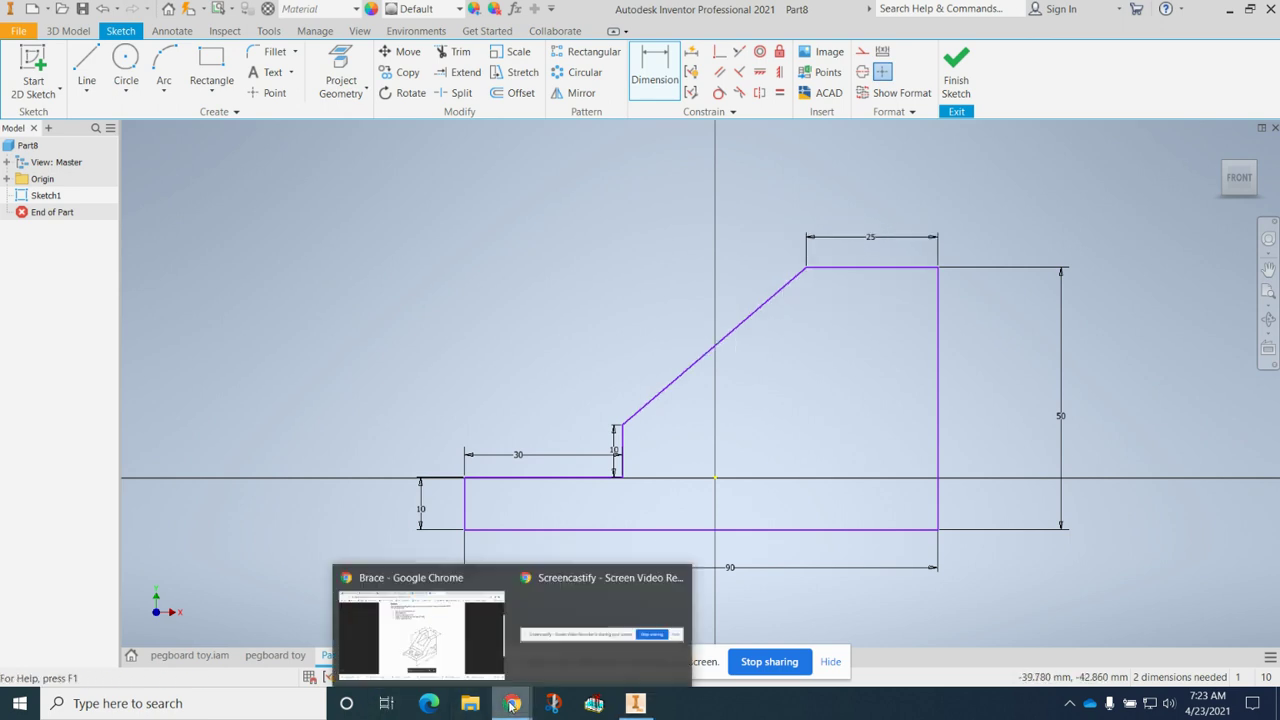
pyautogui.click(437, 636)
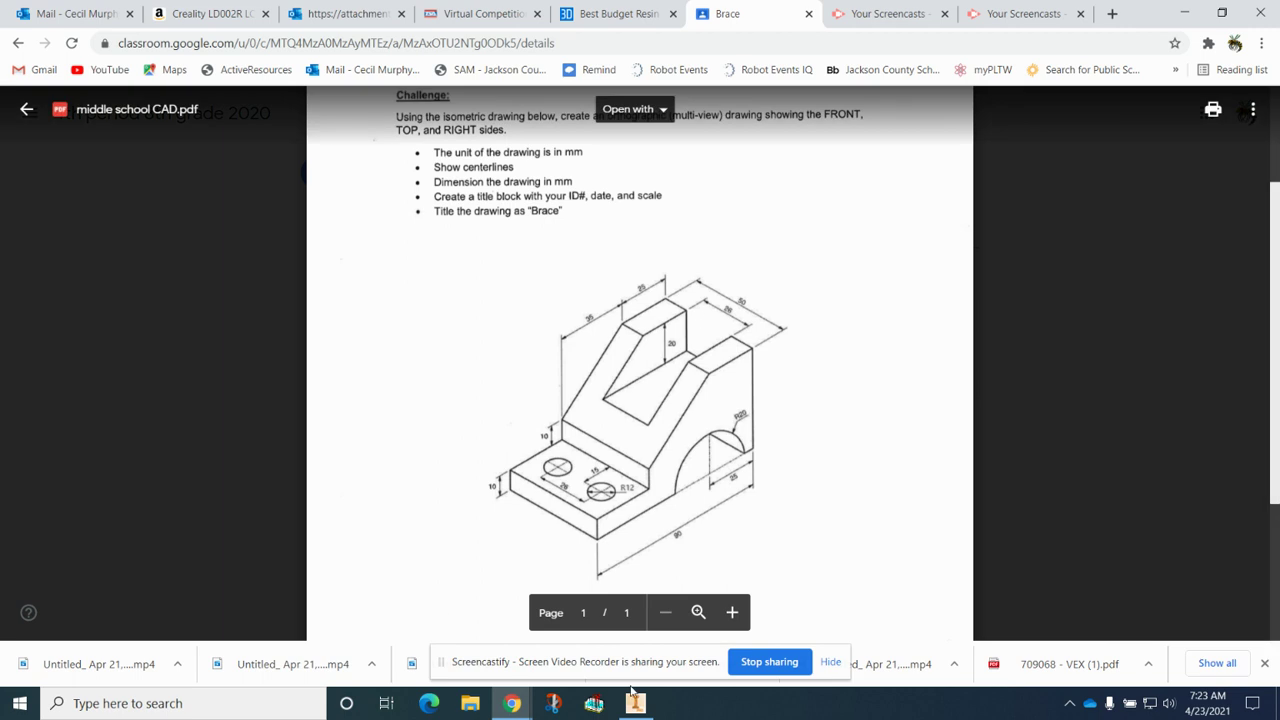
pyautogui.click(634, 703)
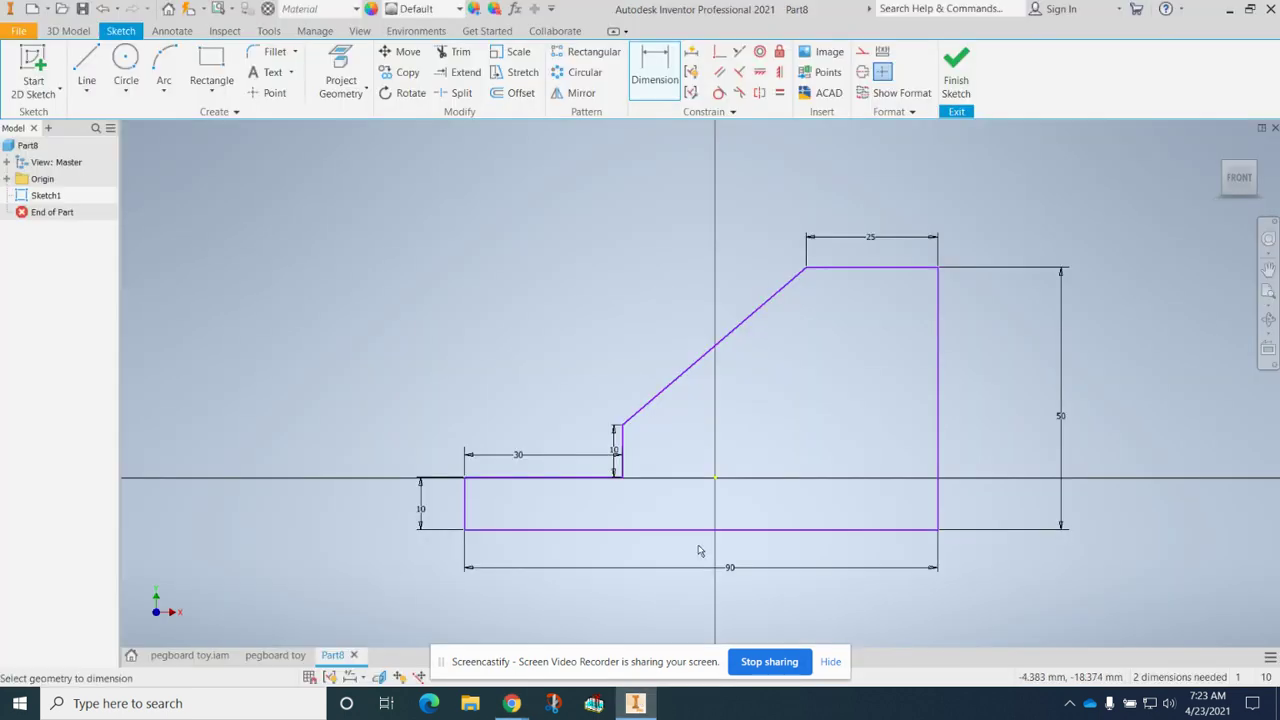
pyautogui.click(626, 428)
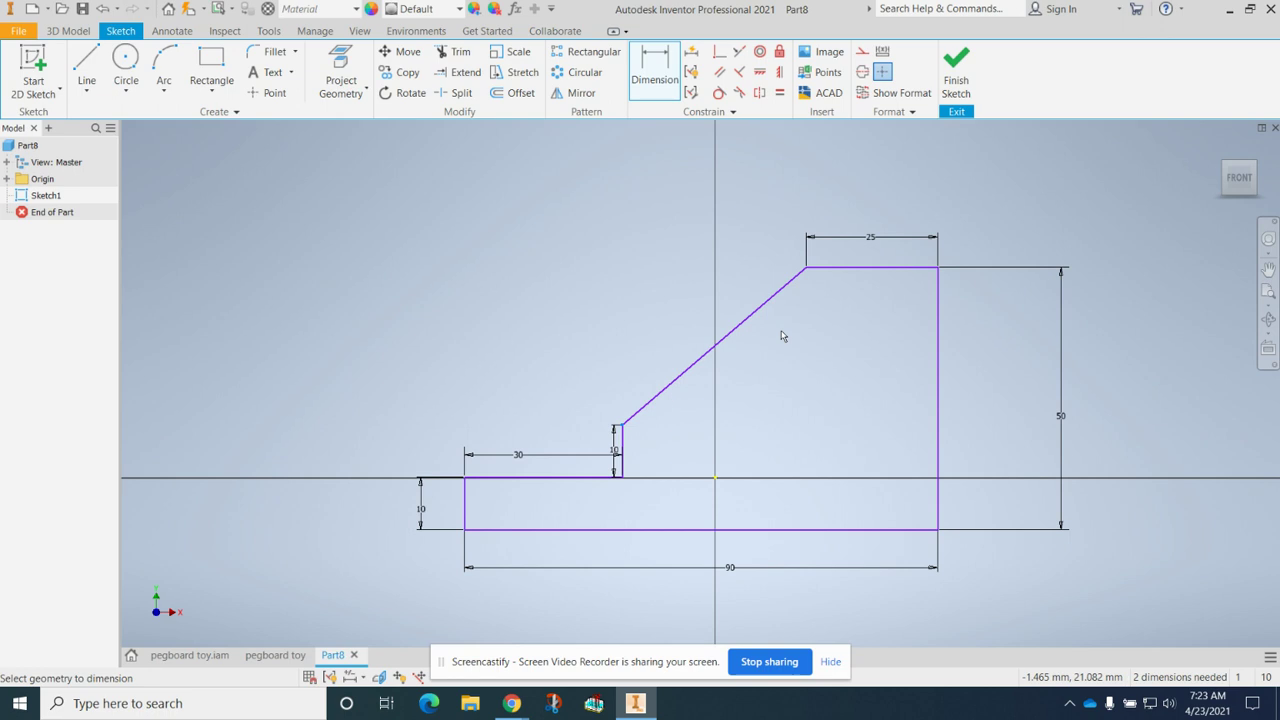
pyautogui.click(808, 270)
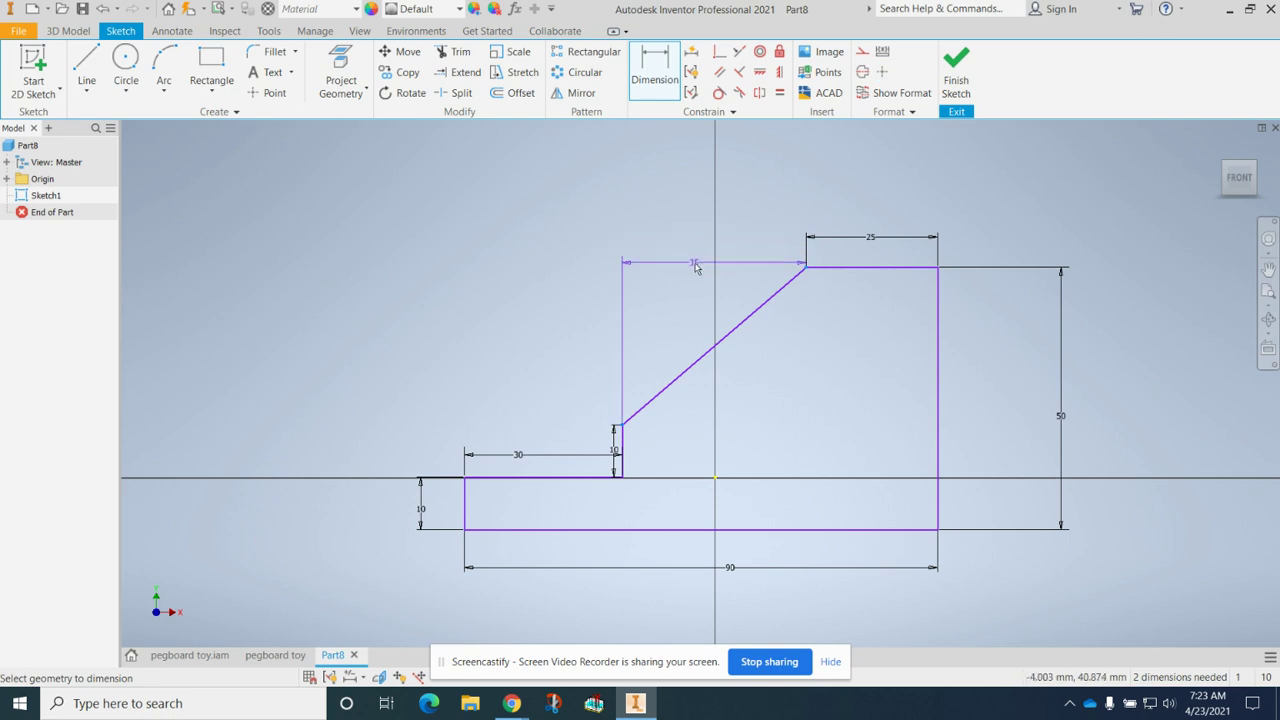
pyautogui.click(696, 267)
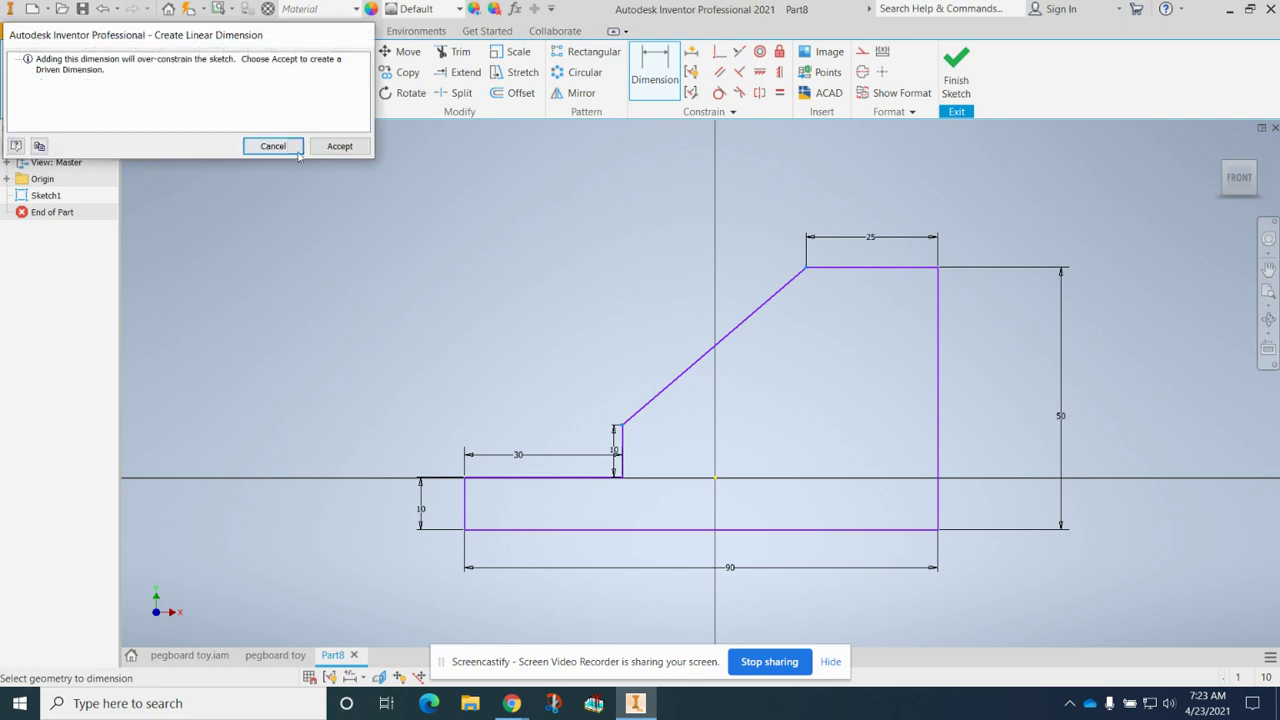
pyautogui.click(296, 149)
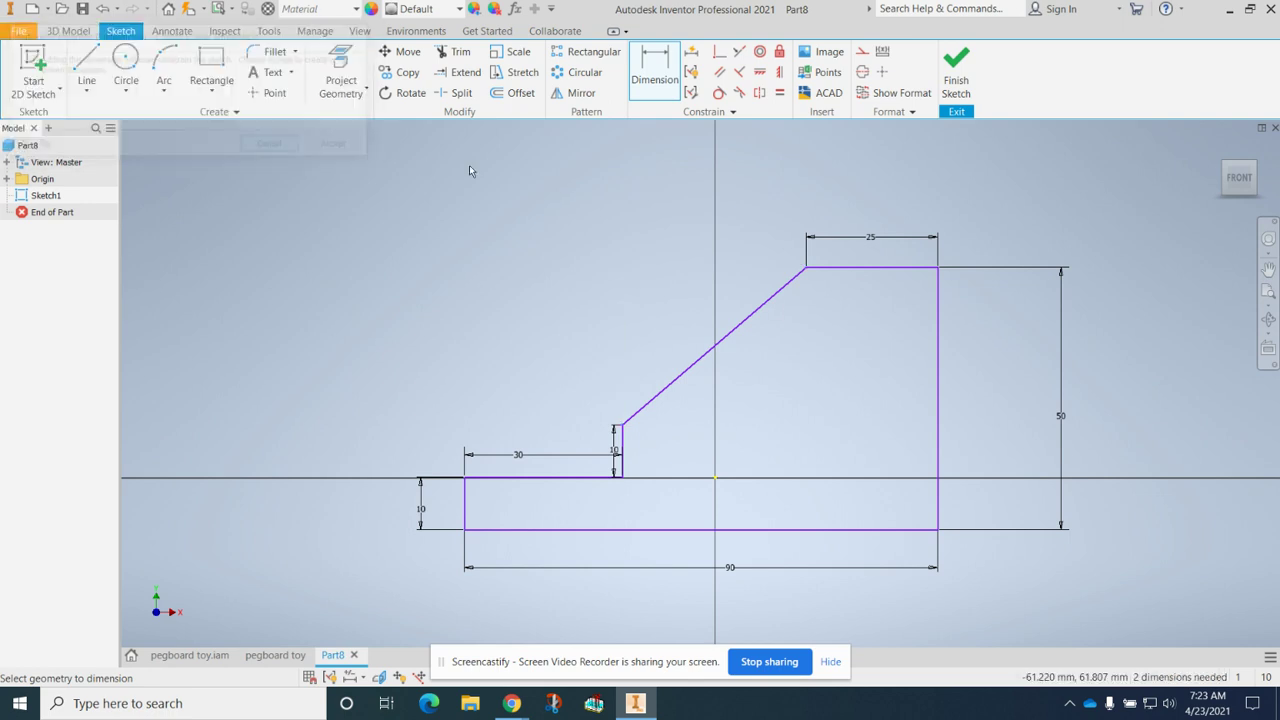
# Finish the profile sketch, and check the part's overall width on the Brace drawing in Chrome before returning to Inventor
pyautogui.click(956, 66)
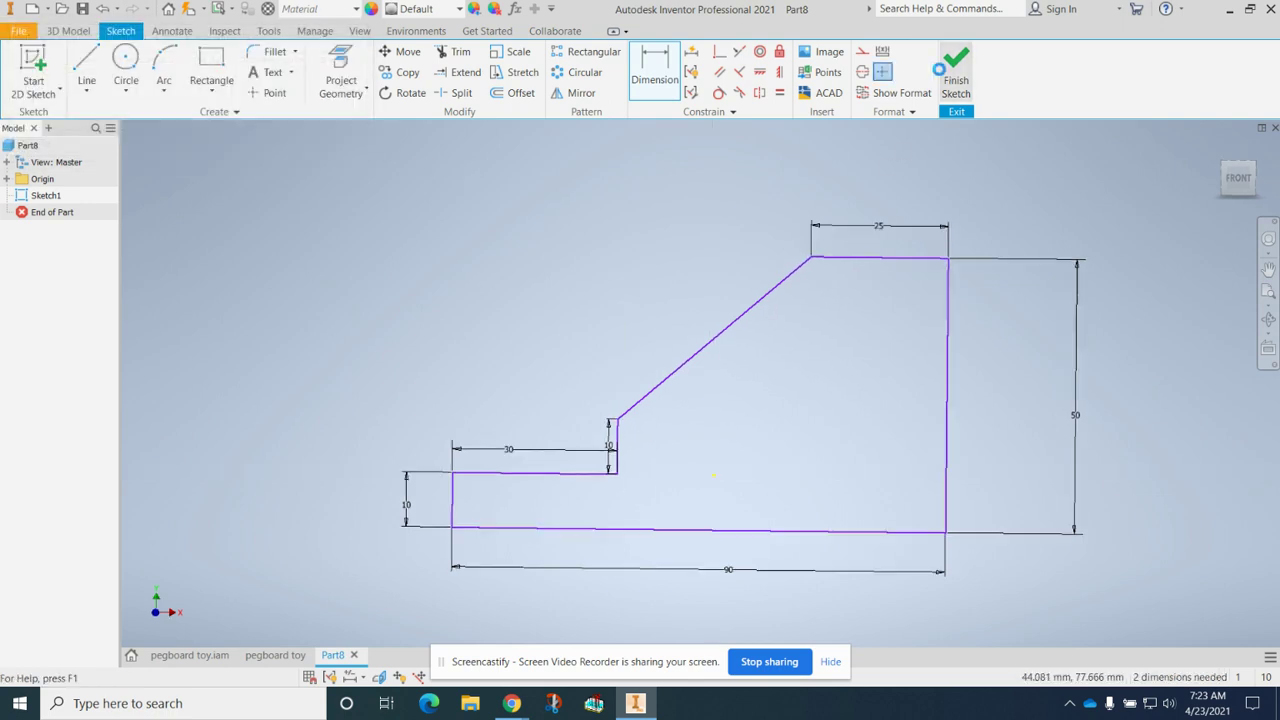
pyautogui.click(1219, 148)
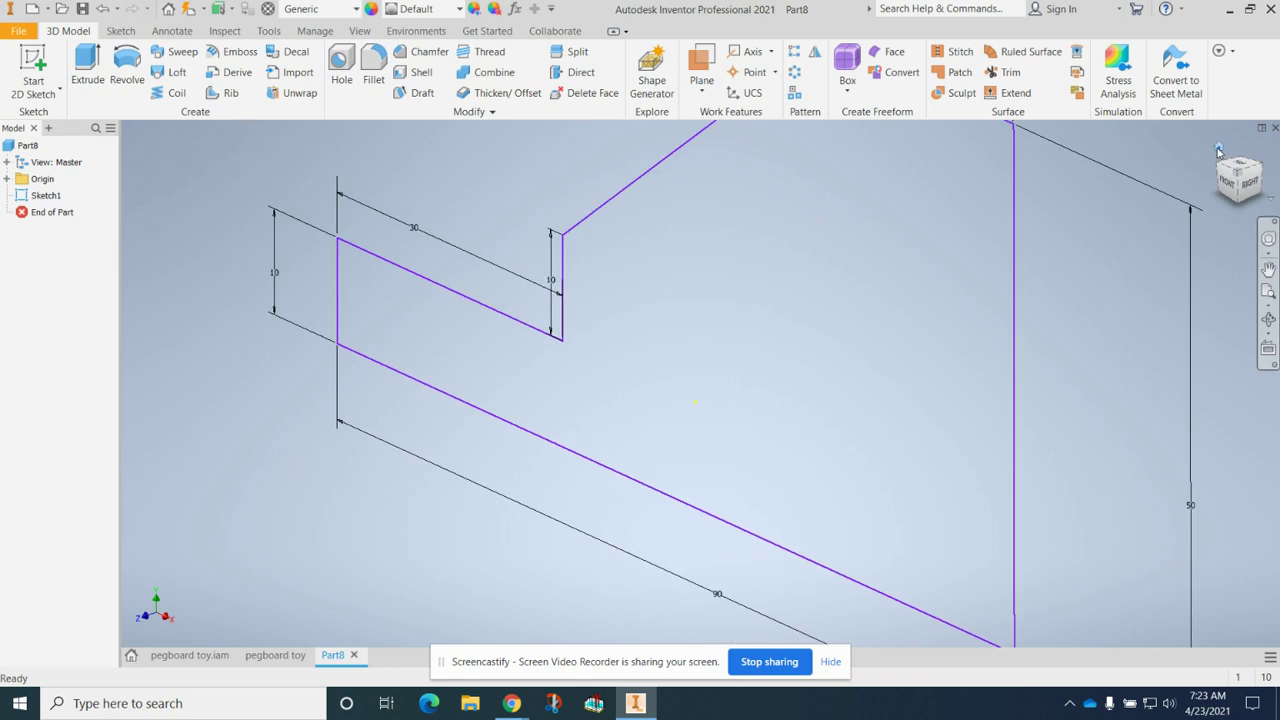
pyautogui.click(511, 703)
pyautogui.click(430, 640)
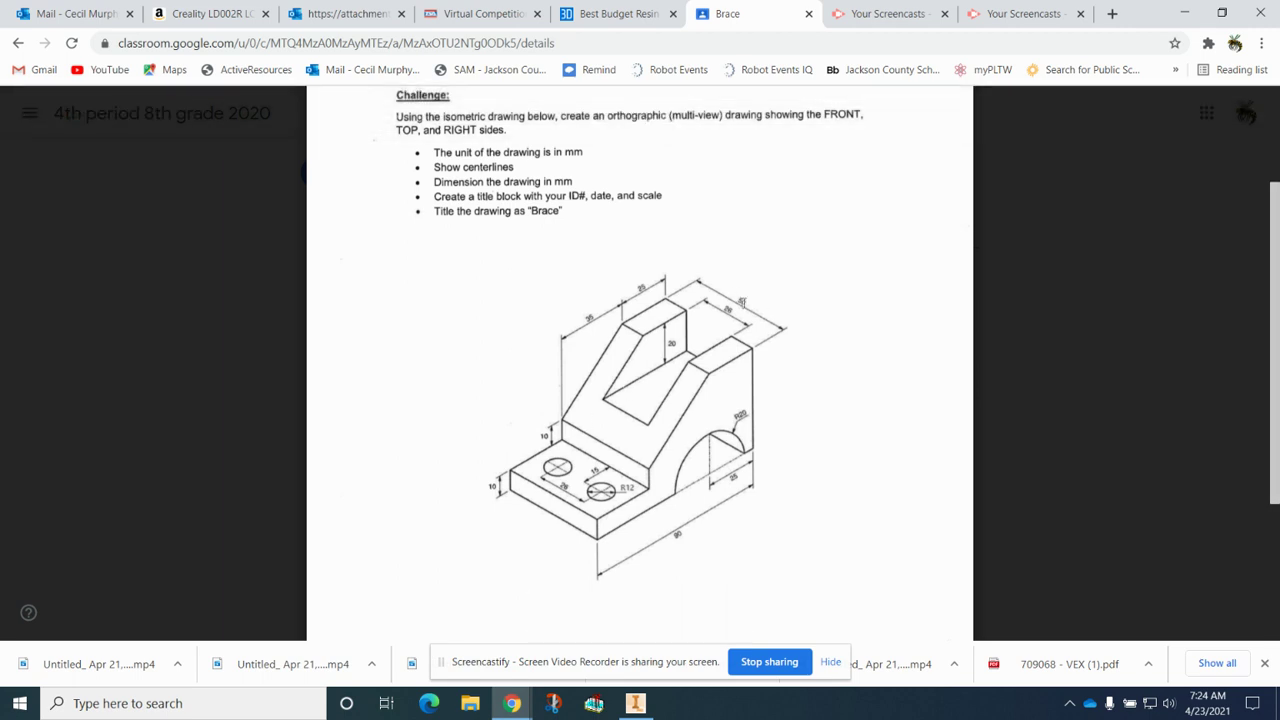
pyautogui.click(635, 703)
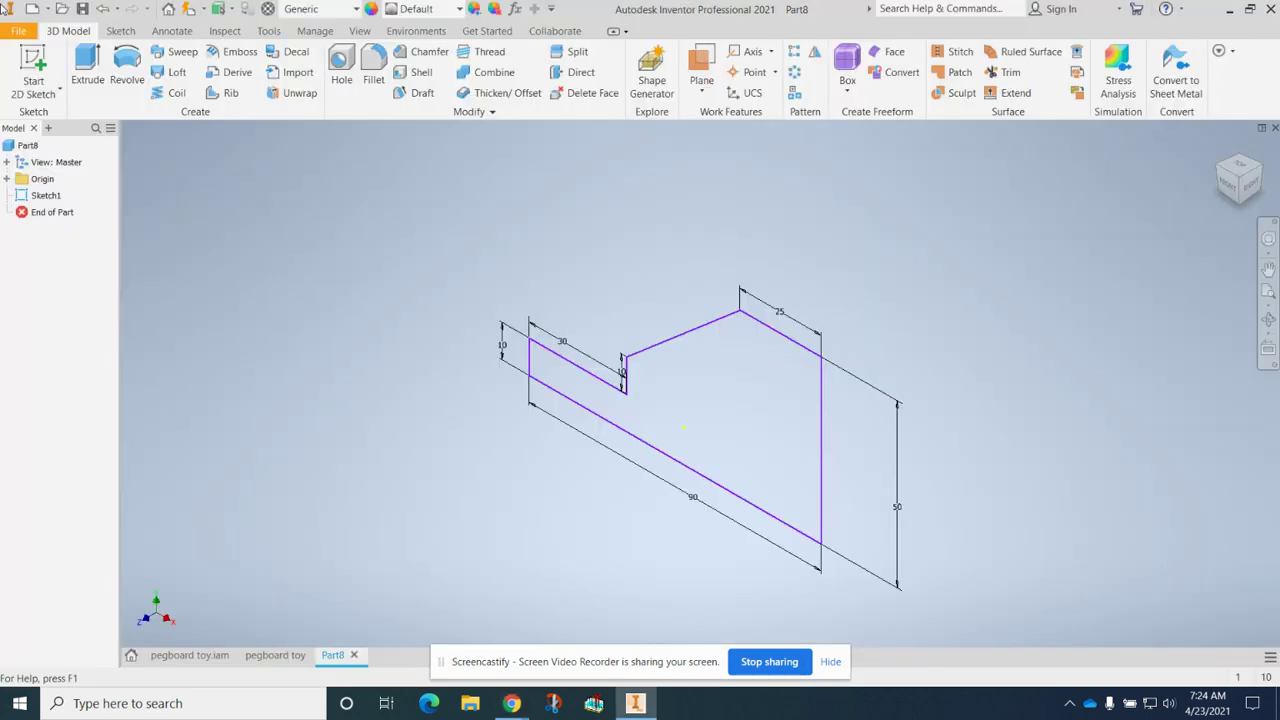
# Extrude the side profile 50 mm into a solid
pyautogui.click(87, 68)
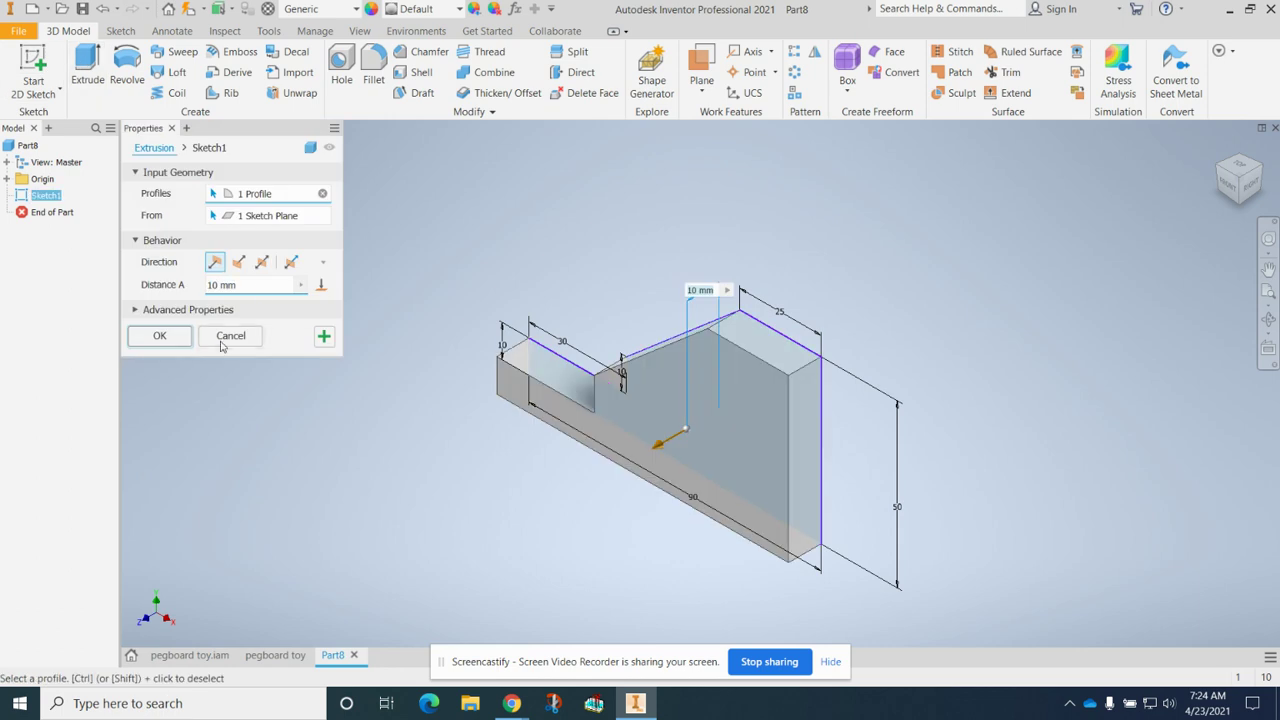
pyautogui.write('50')
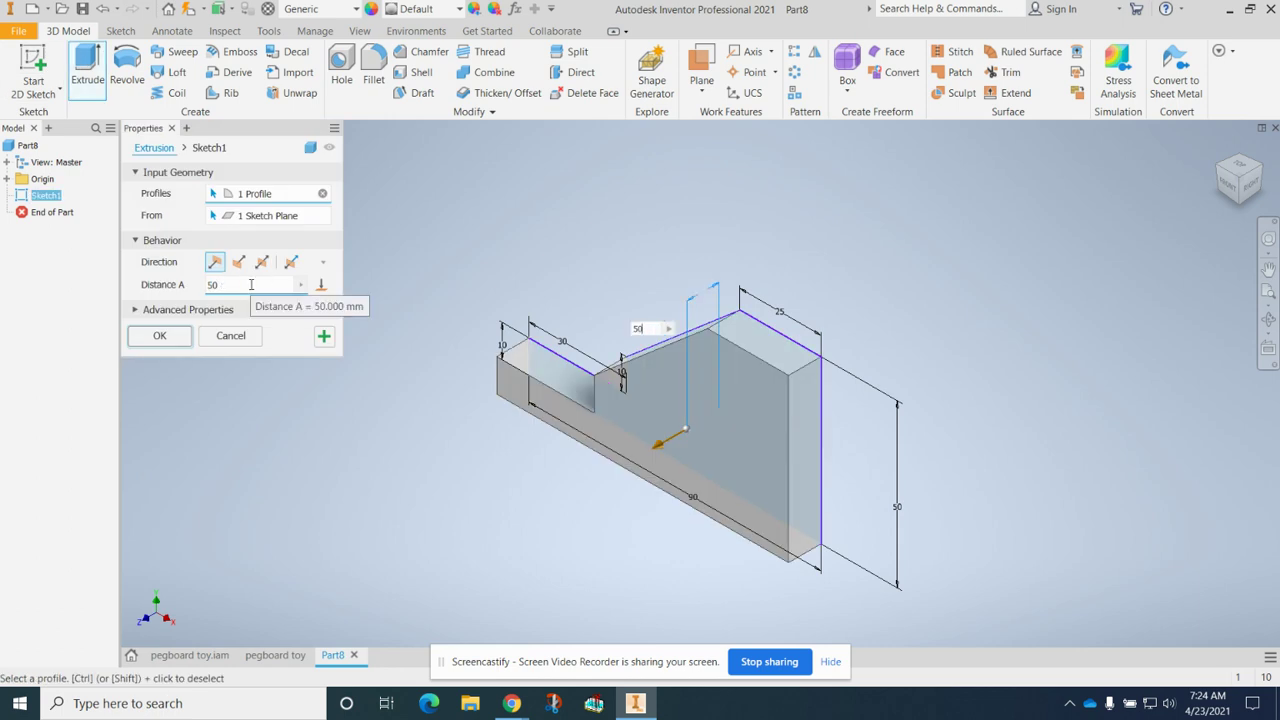
pyautogui.press('Return')
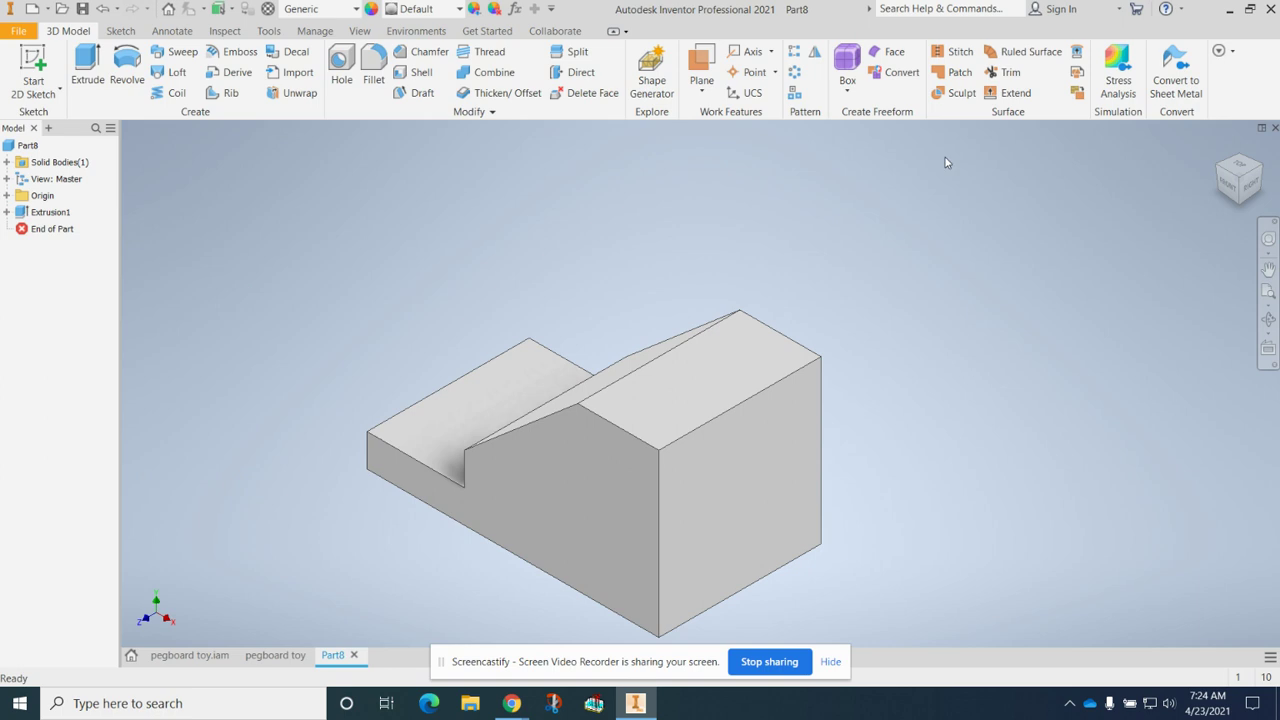
# Start a sketch on the tall vertical end face and draw a rectangle about 29 by 21 mm from its upper edge
pyautogui.keyDown('shift'); pyautogui.moveTo(1234, 170); pyautogui.dragTo(152, 145, button='middle'); pyautogui.keyUp('shift')
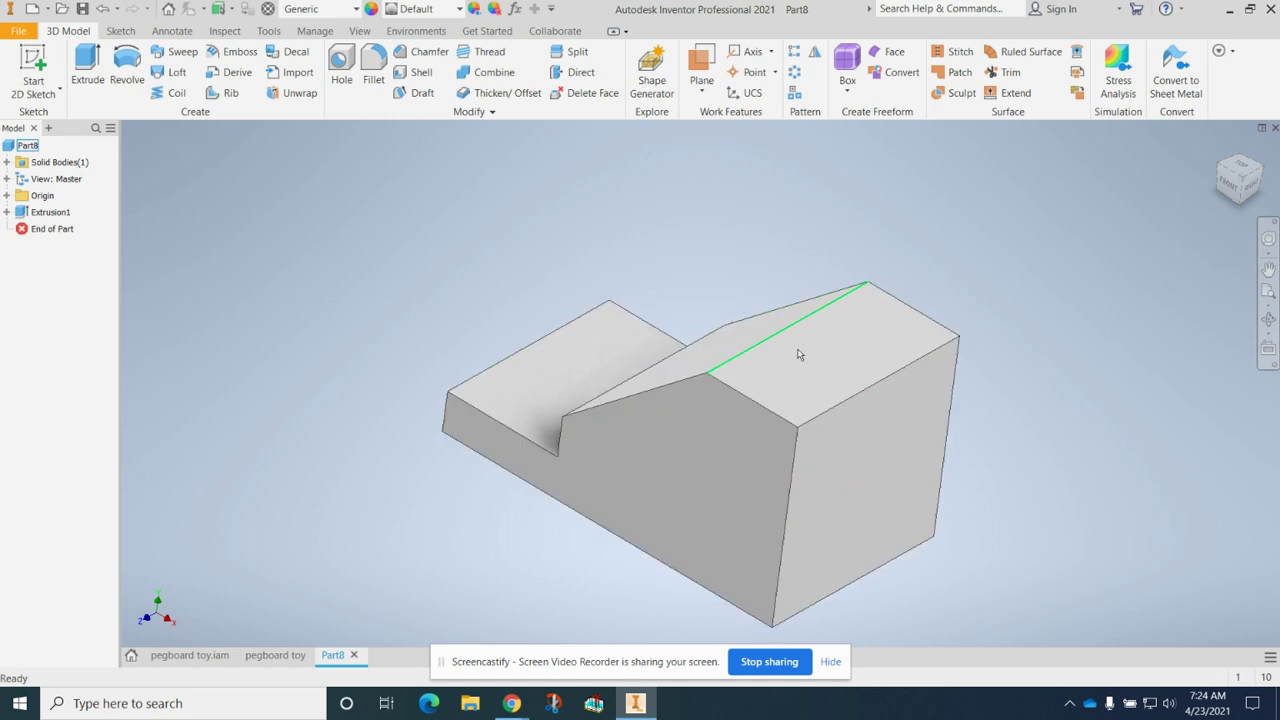
pyautogui.click(33, 70)
pyautogui.click(851, 457)
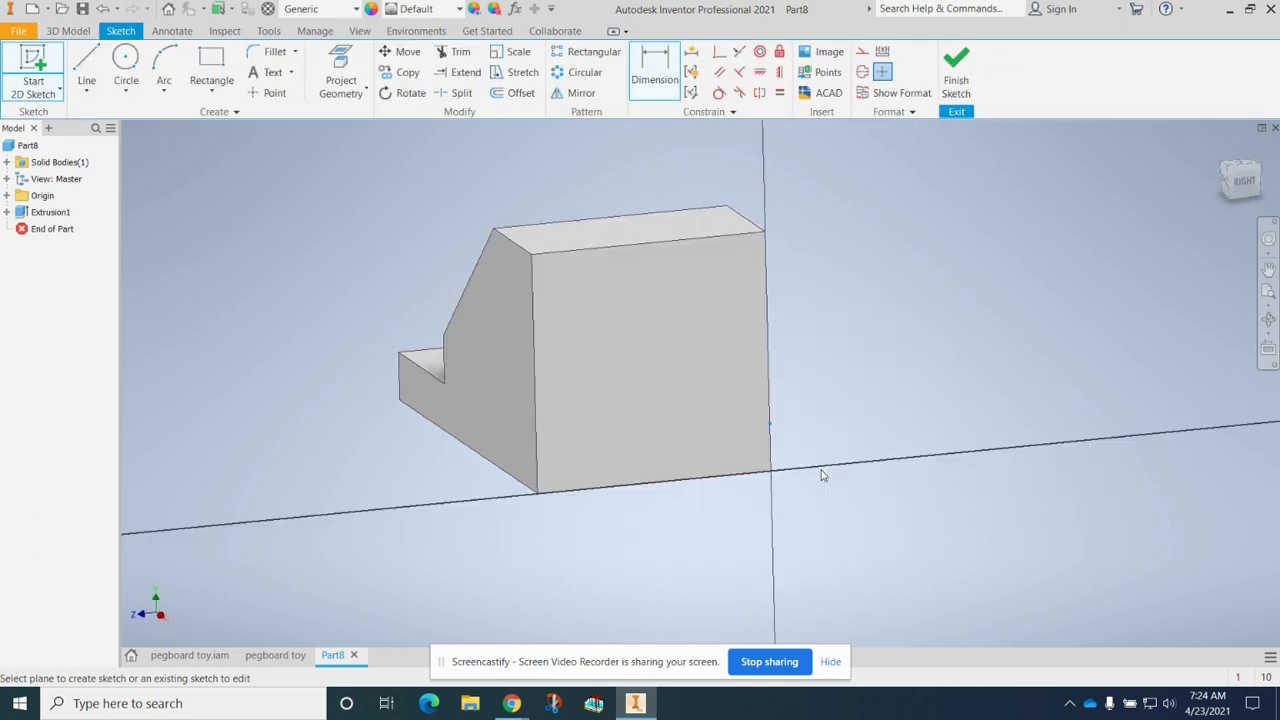
pyautogui.click(211, 62)
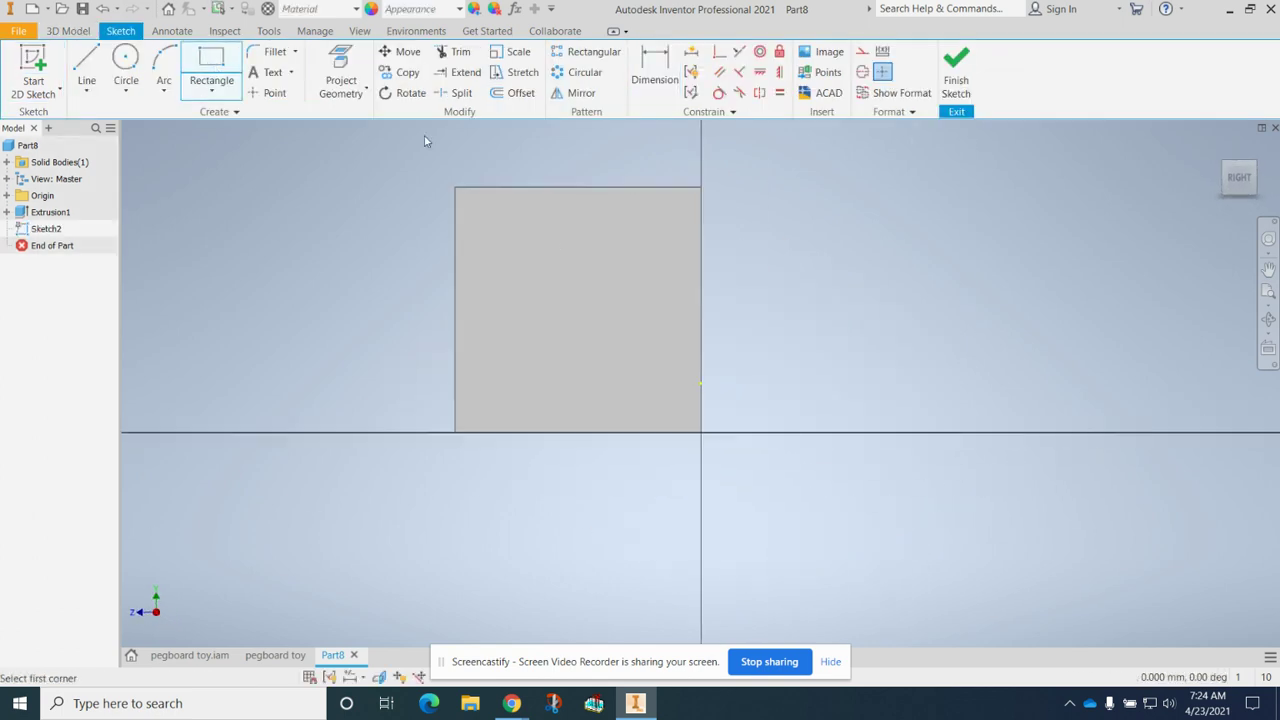
pyautogui.click(499, 186)
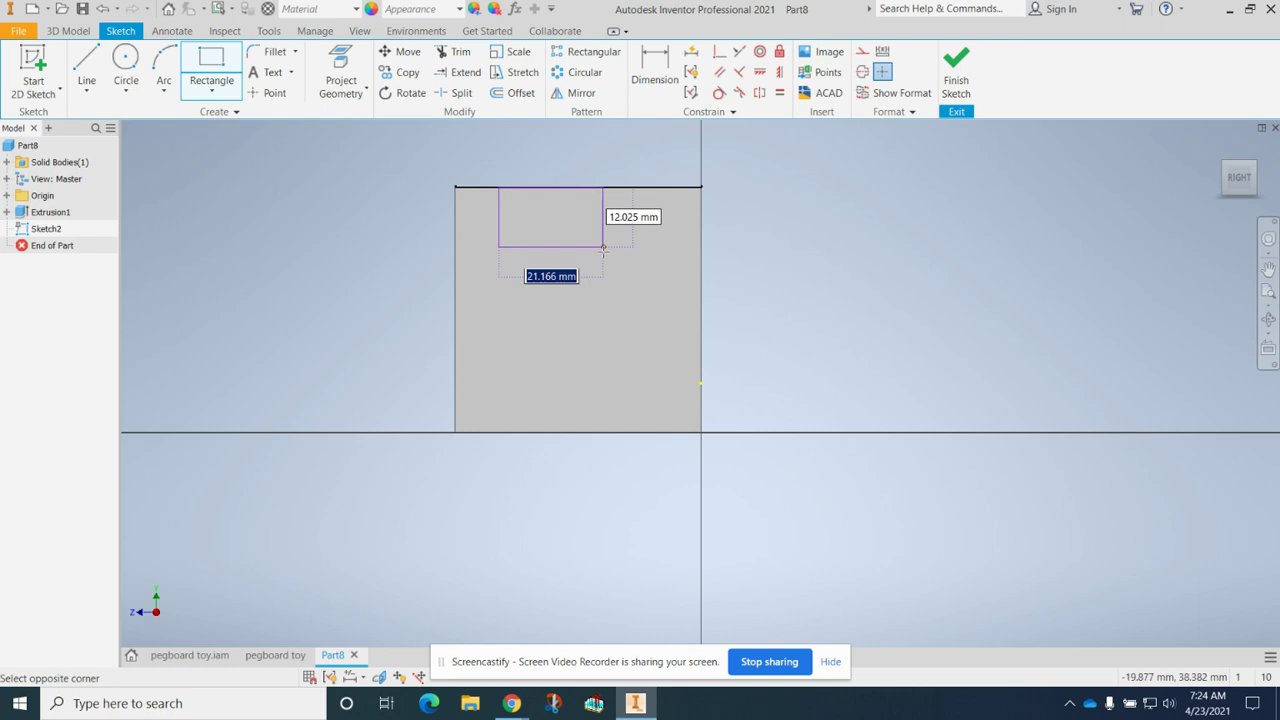
pyautogui.click(643, 287)
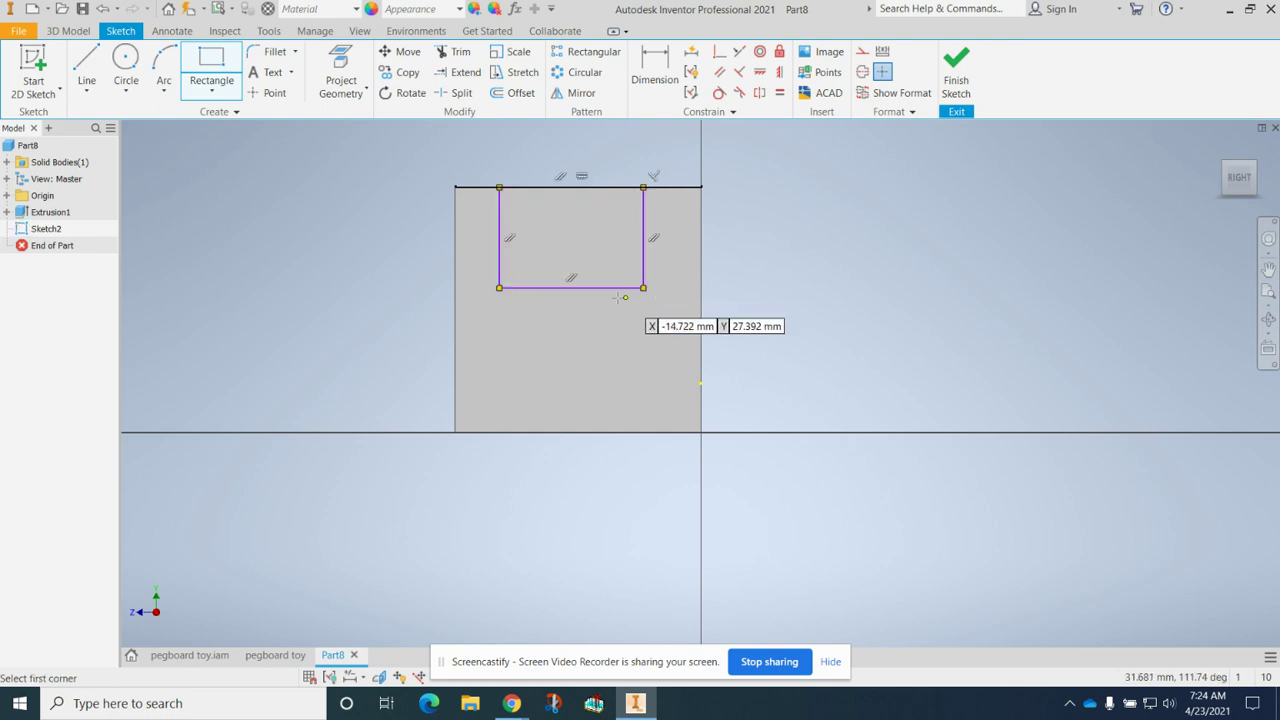
# Dimension the rectangle's width at 26 mm
pyautogui.click(640, 84)
pyautogui.click(569, 288)
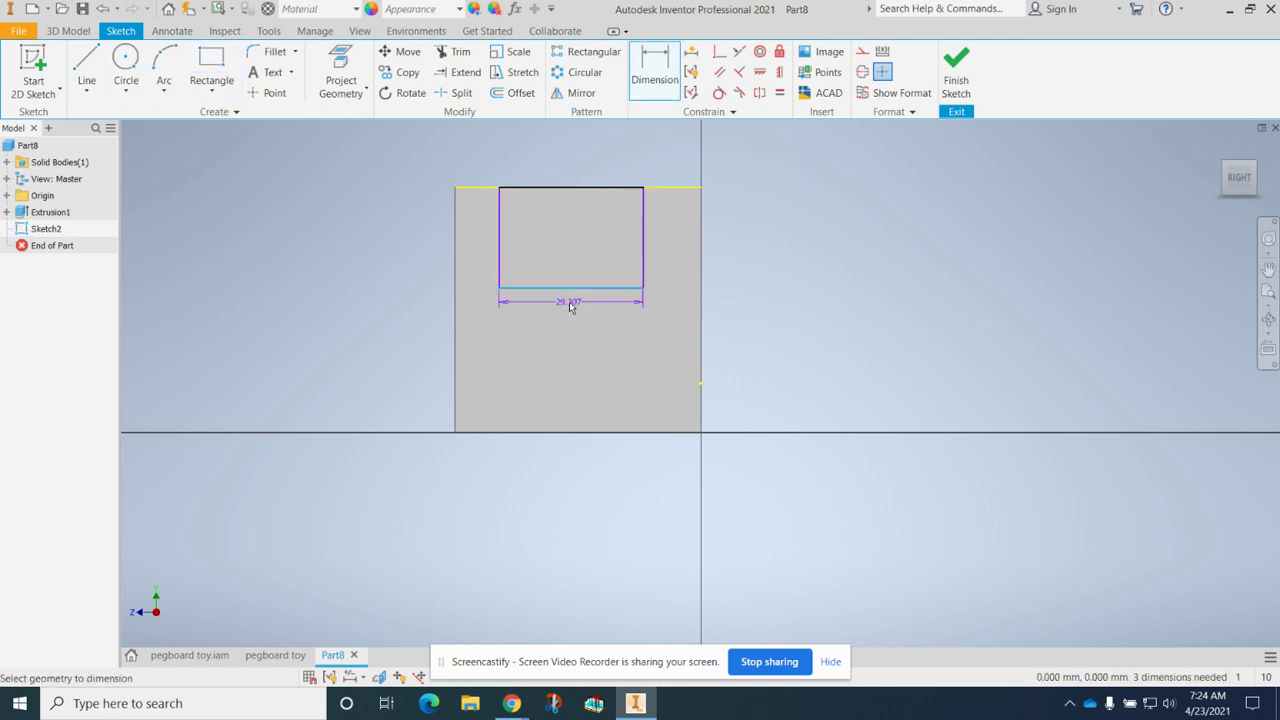
pyautogui.click(569, 301)
pyautogui.write('25')
pyautogui.press('Return')
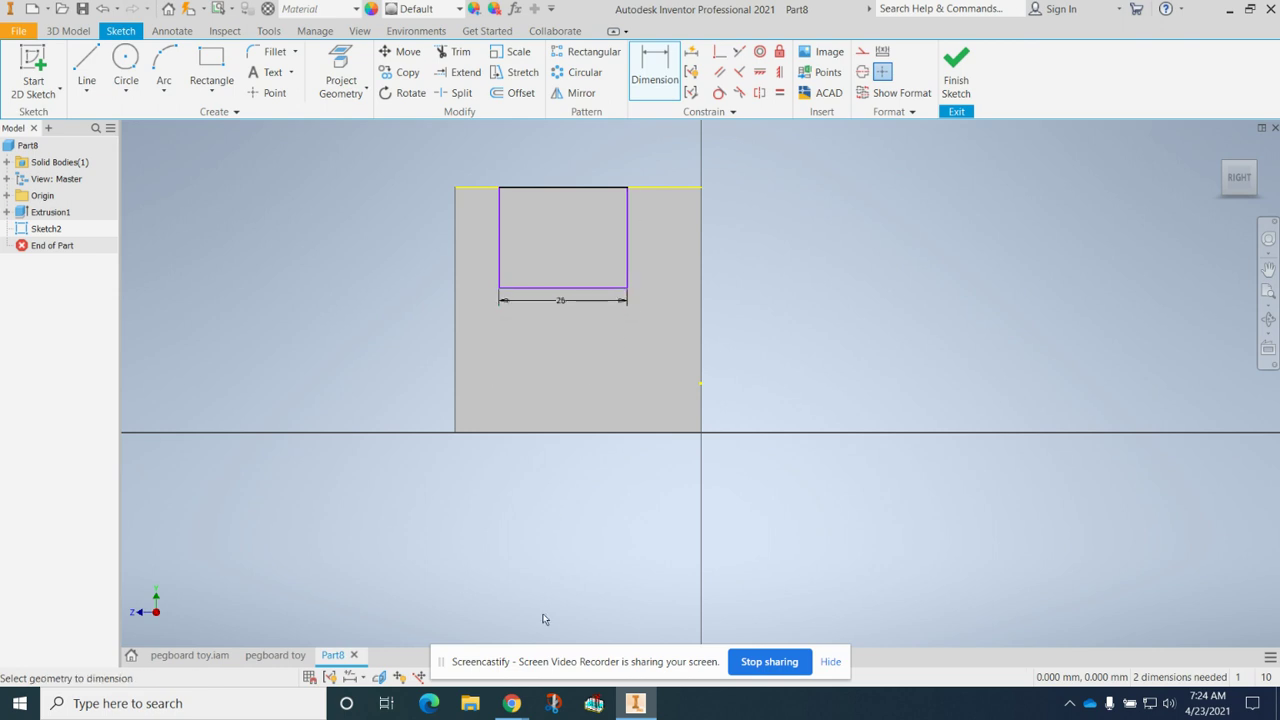
# Check the Brace drawing in Chrome, and dimension the rectangle's height in Inventor at 20 mm
pyautogui.moveTo(511, 703)
pyautogui.click(420, 645)
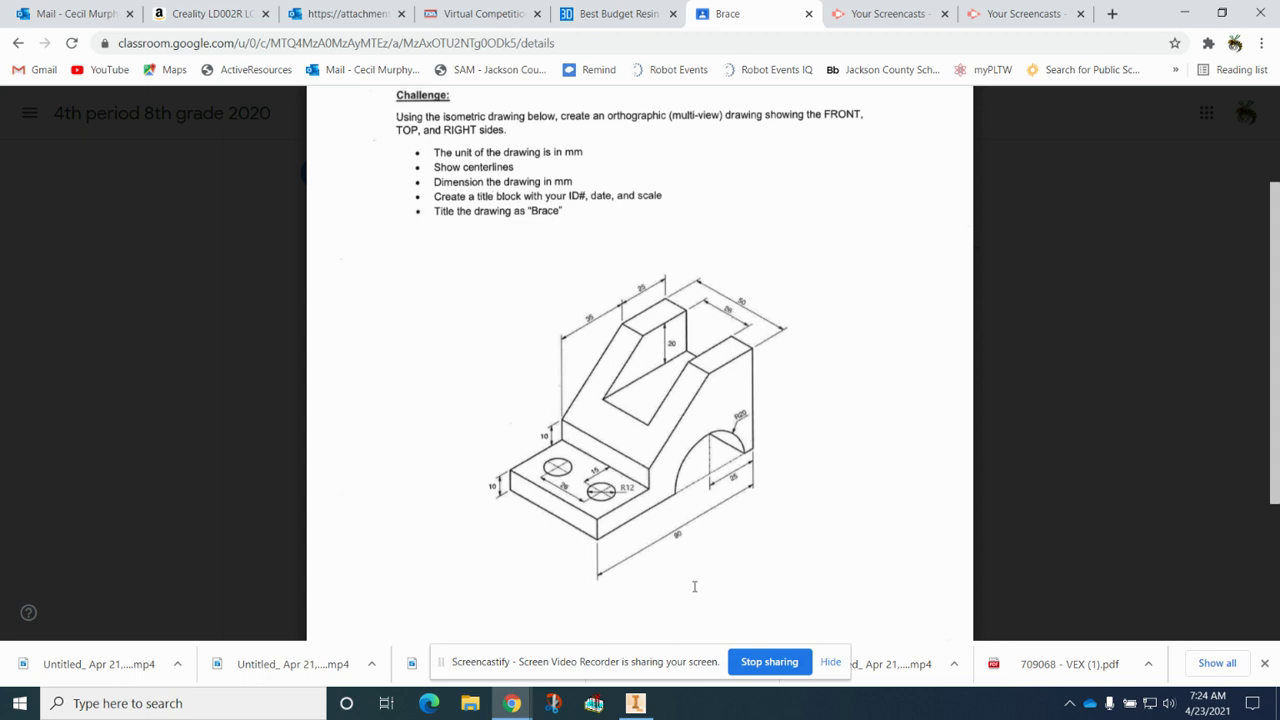
pyautogui.click(634, 703)
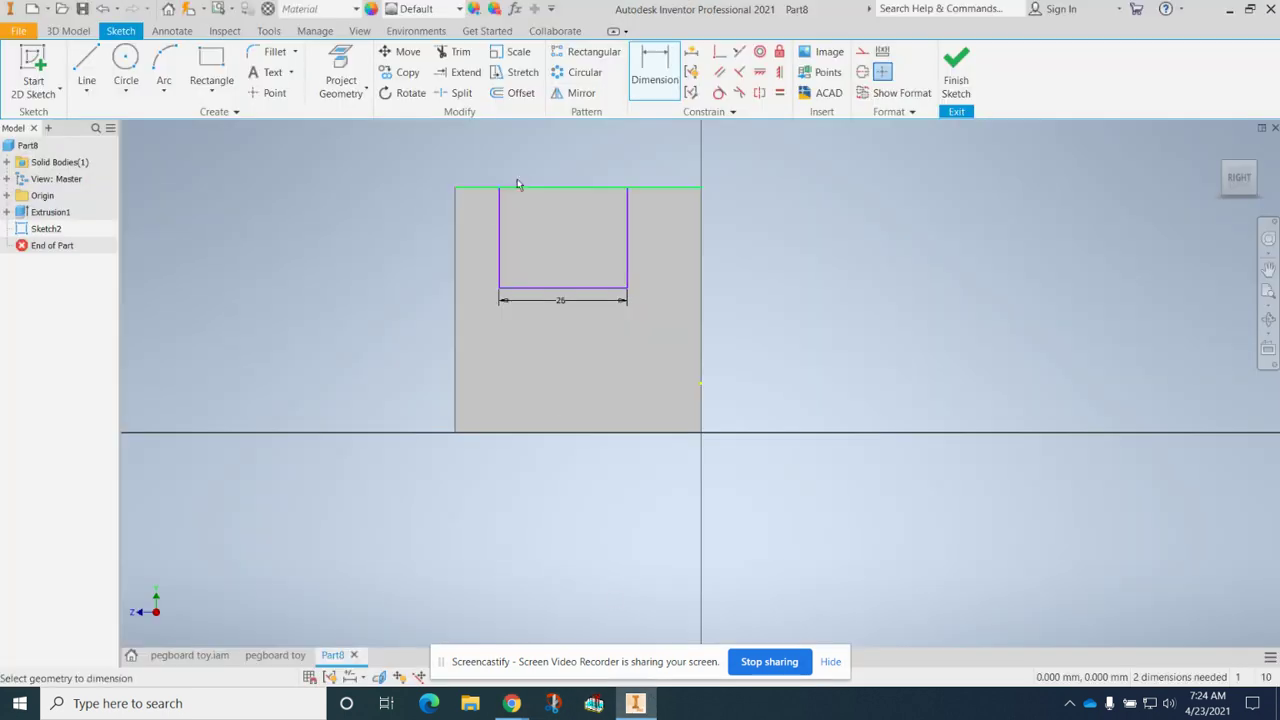
pyautogui.click(630, 250)
pyautogui.click(647, 247)
pyautogui.write('2')
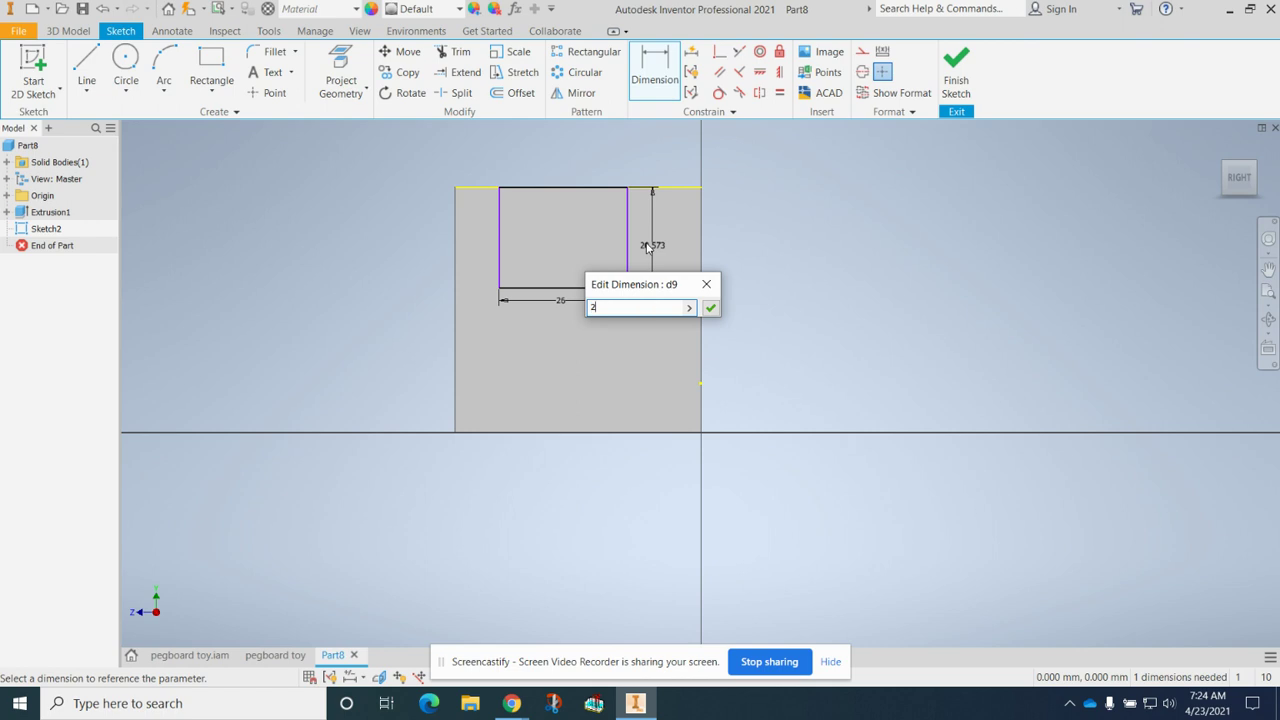
pyautogui.write('0')
pyautogui.press('Return')
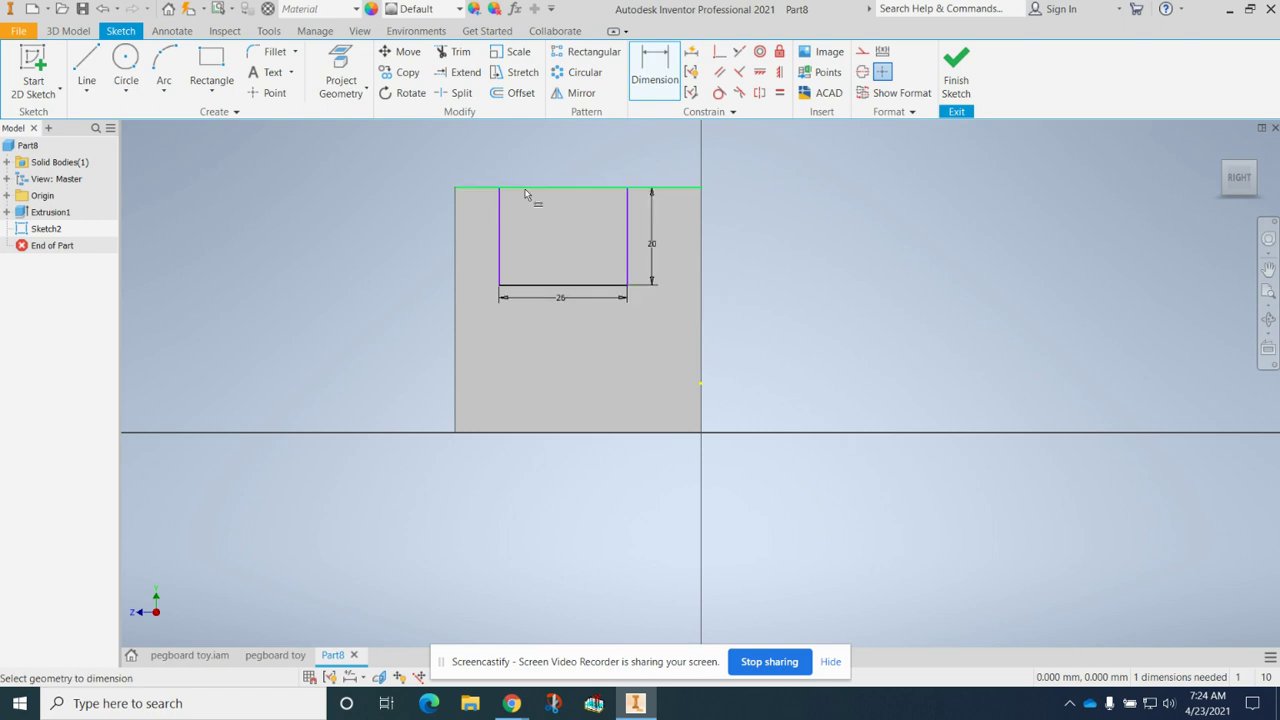
# Dimension the gap between the rectangle's left side and the face's left edge at 12 mm
pyautogui.click(500, 248)
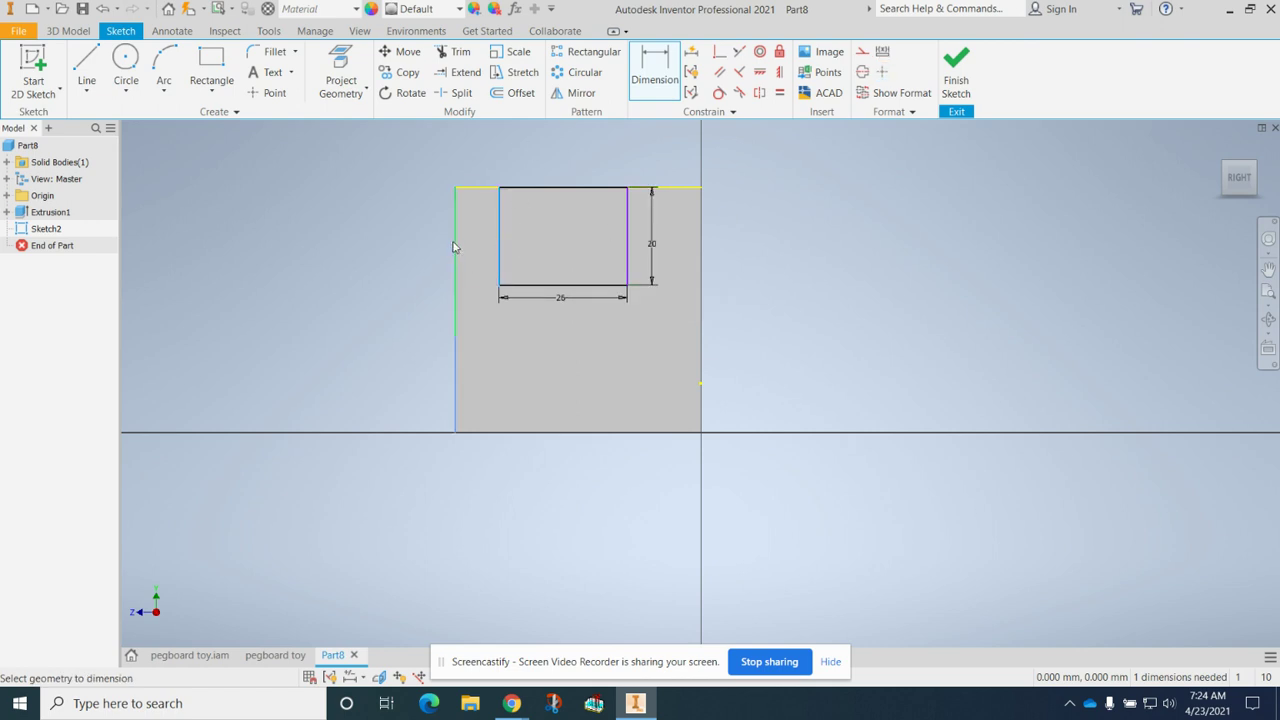
pyautogui.click(453, 247)
pyautogui.click(478, 152)
pyautogui.write('12')
pyautogui.press('Return')
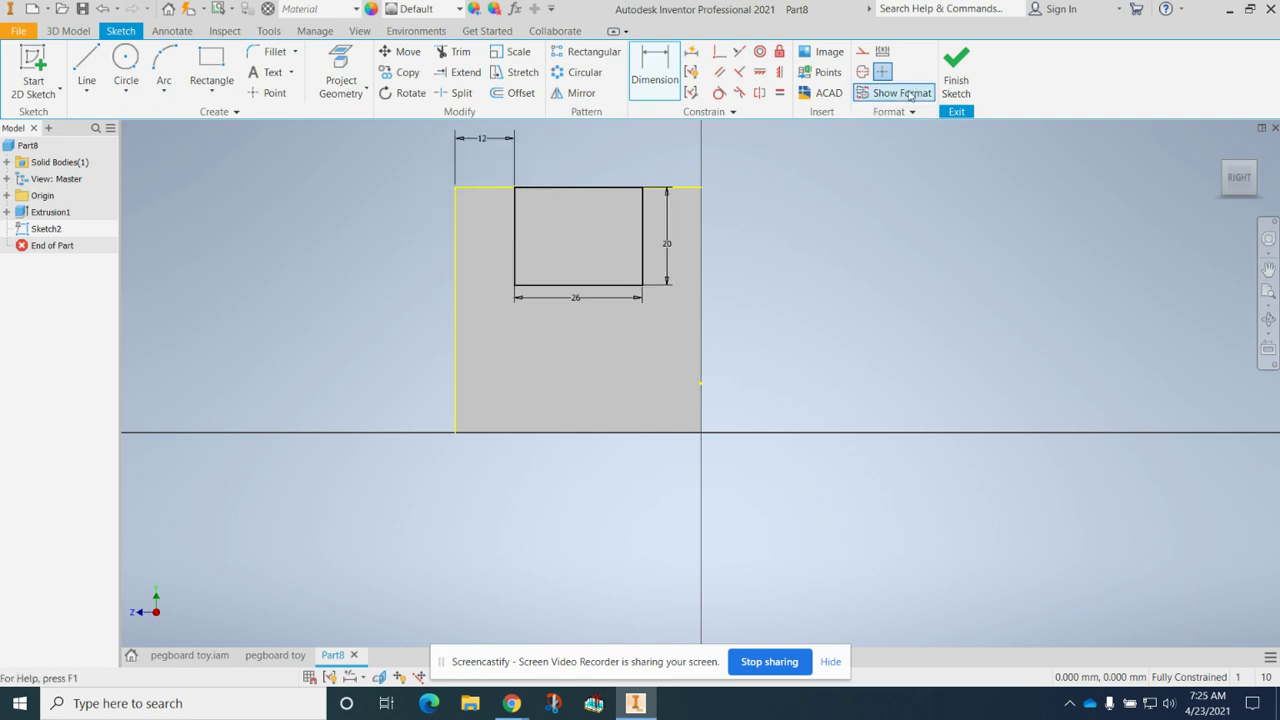
# Finish the sketch and cut the rectangle through all of the body with Extrude to form the slot
pyautogui.click(958, 76)
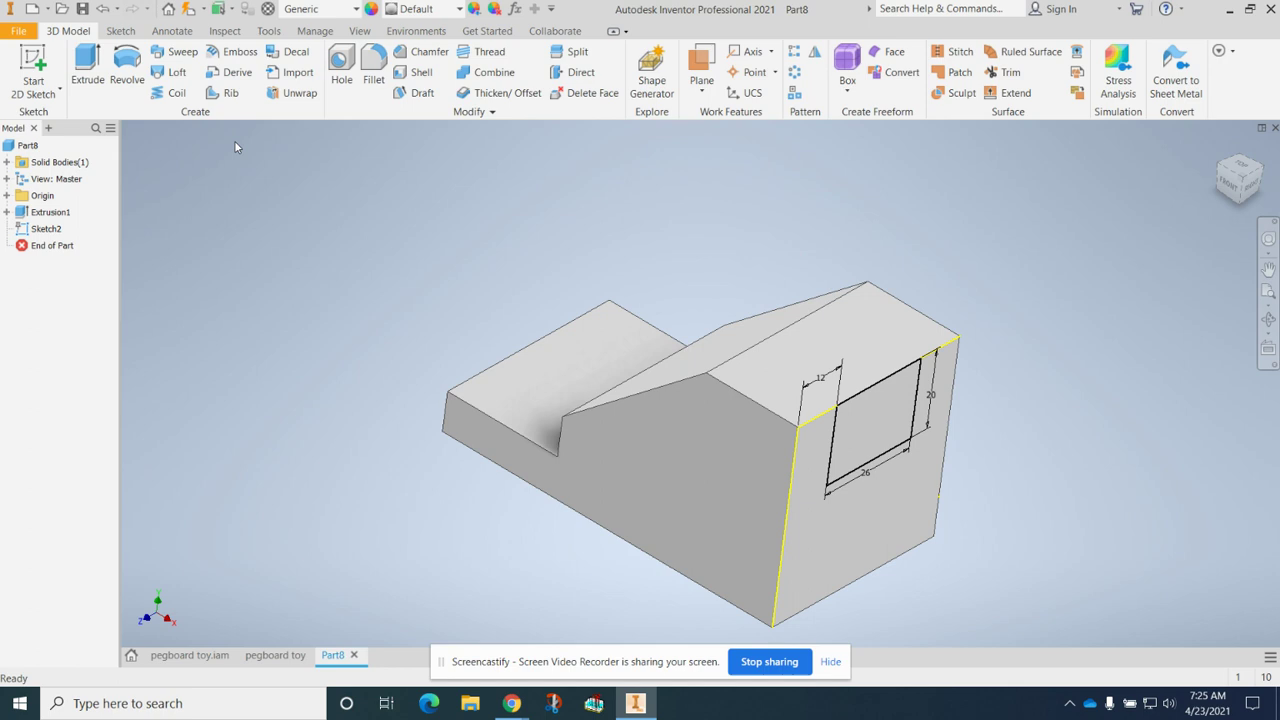
pyautogui.click(87, 68)
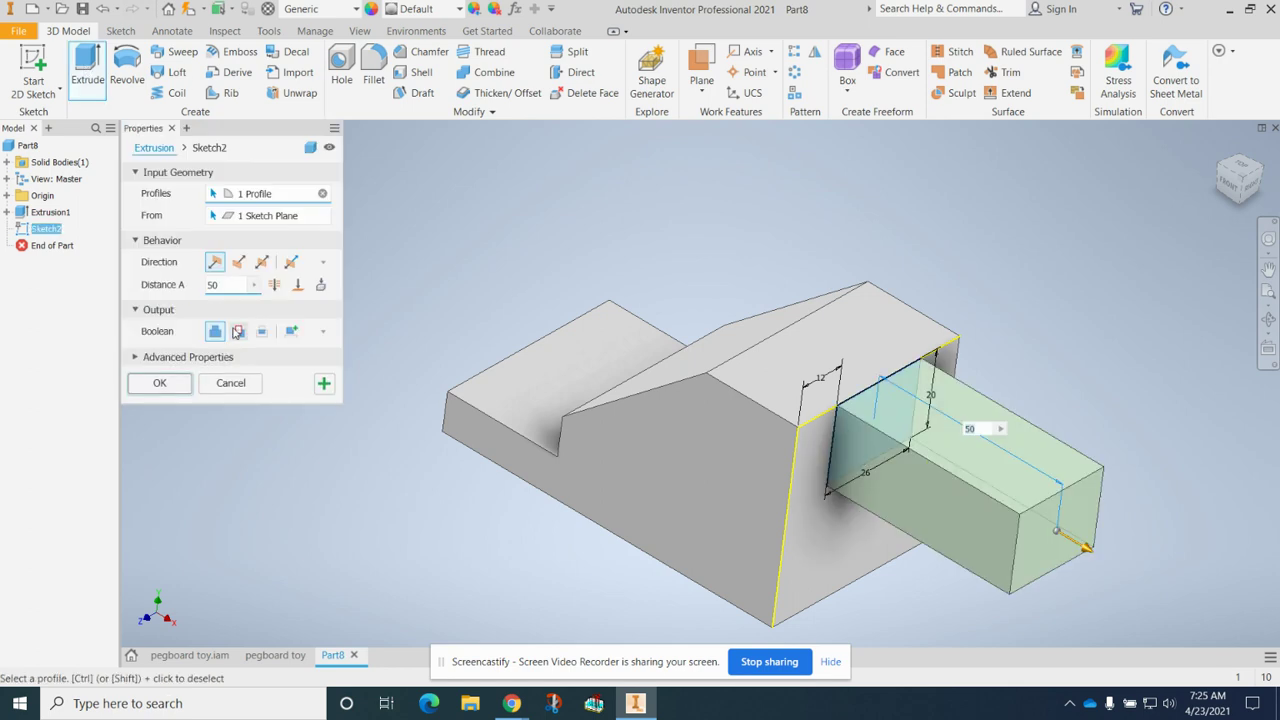
pyautogui.click(238, 331)
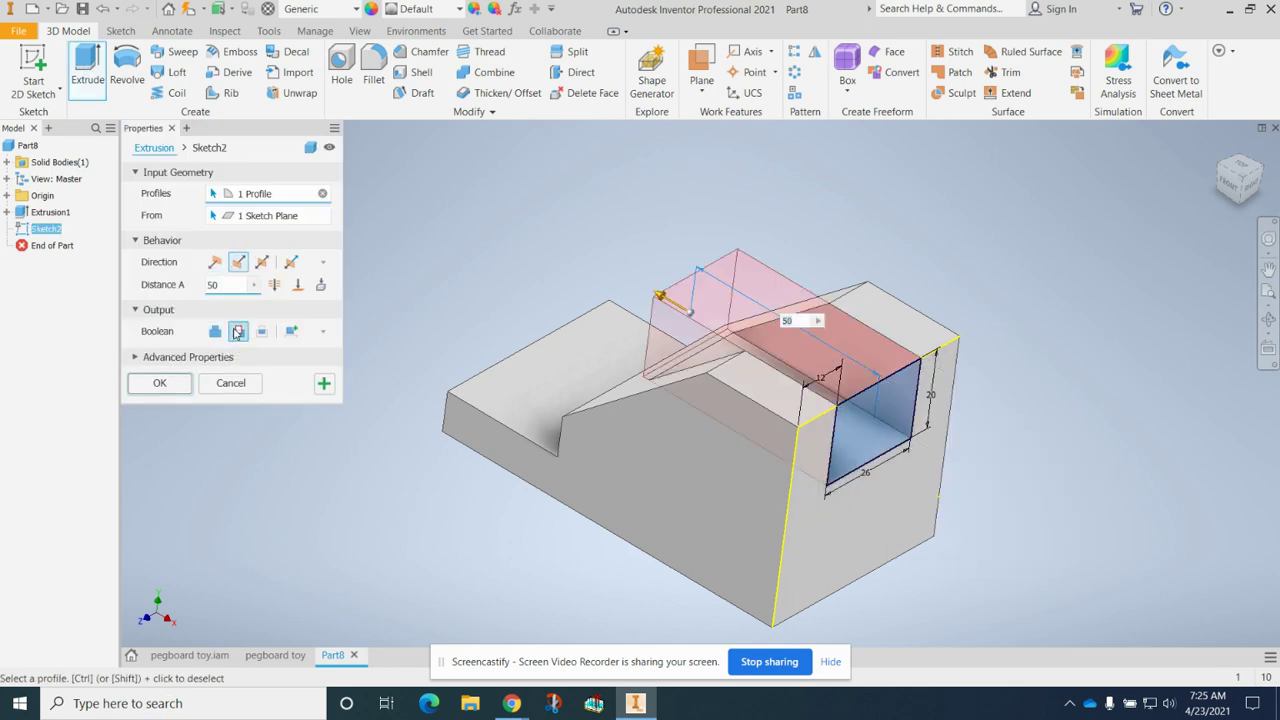
pyautogui.click(274, 285)
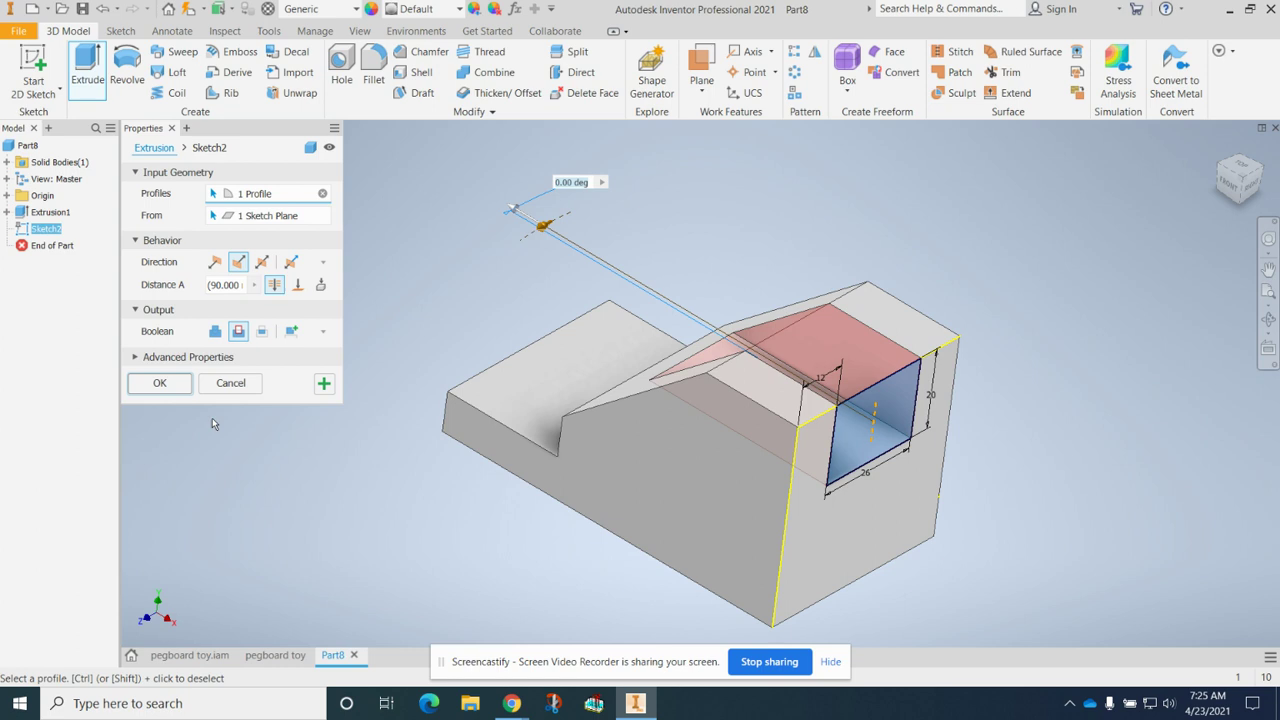
pyautogui.click(168, 390)
# Start a sketch on the low front ledge's upper face and place two points about 15.5 mm from the edge at the riser
pyautogui.moveTo(1243, 182); pyautogui.dragTo(1250, 175)
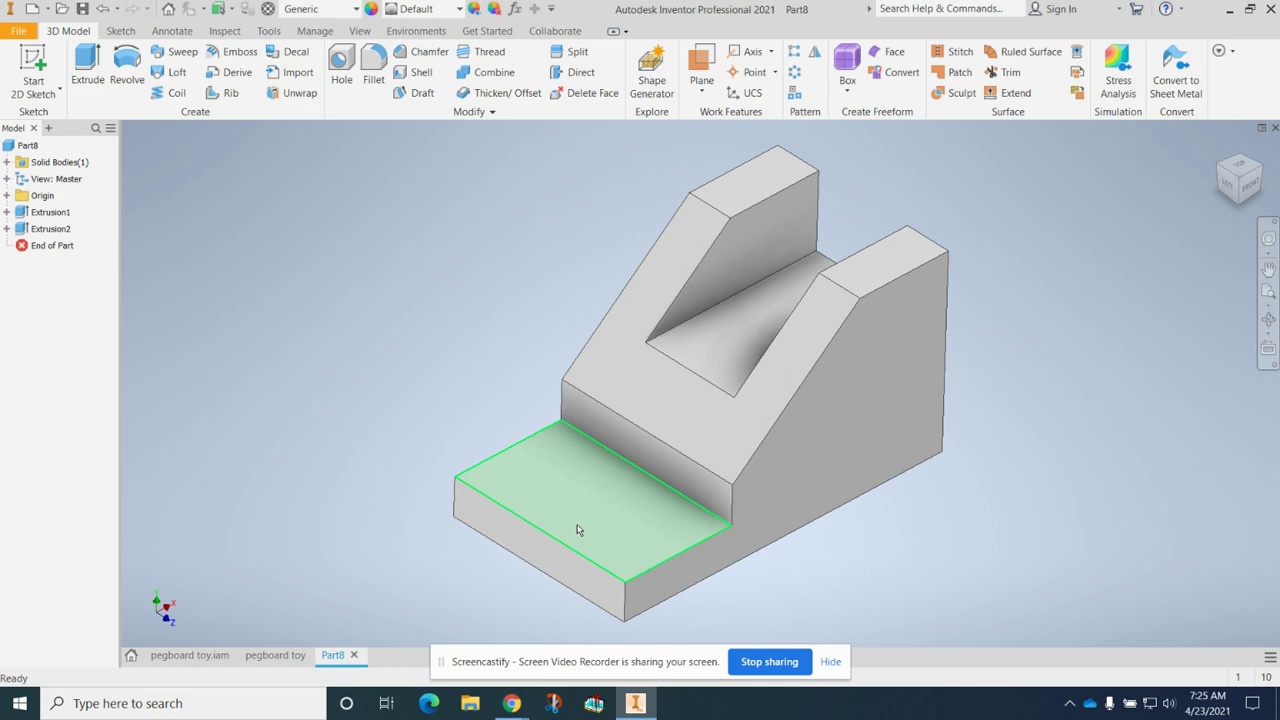
pyautogui.click(33, 70)
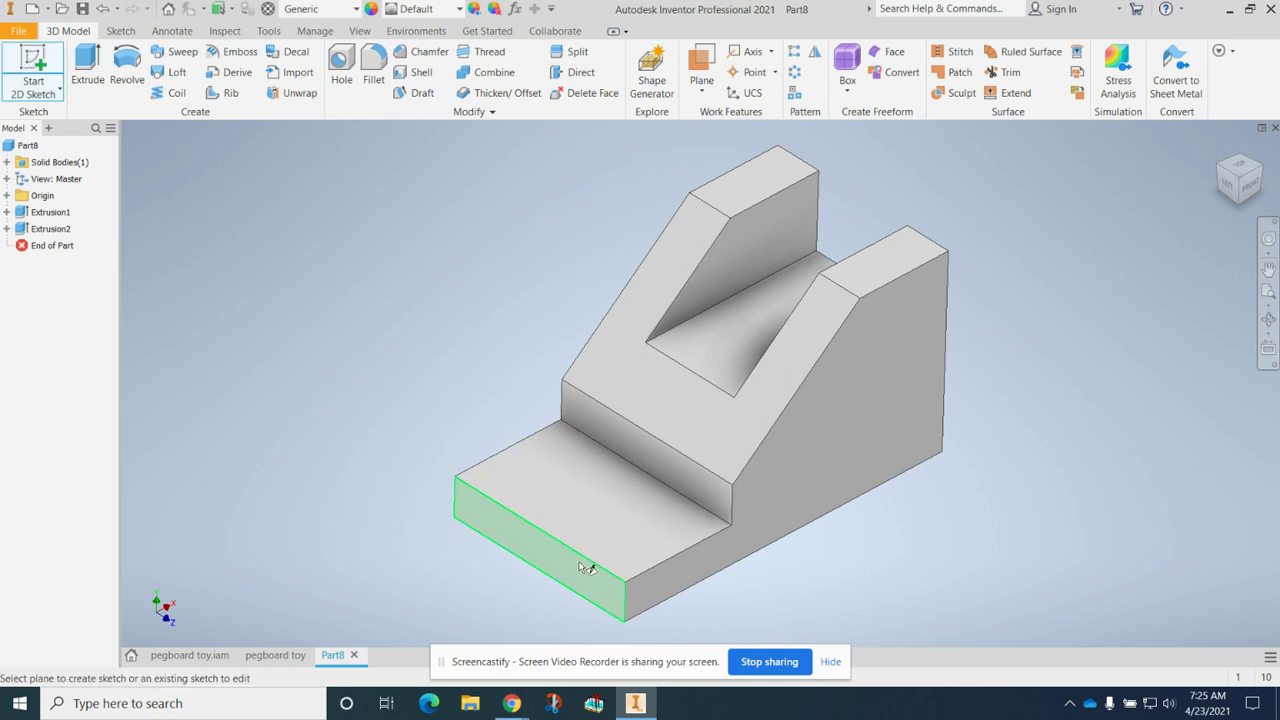
pyautogui.click(586, 531)
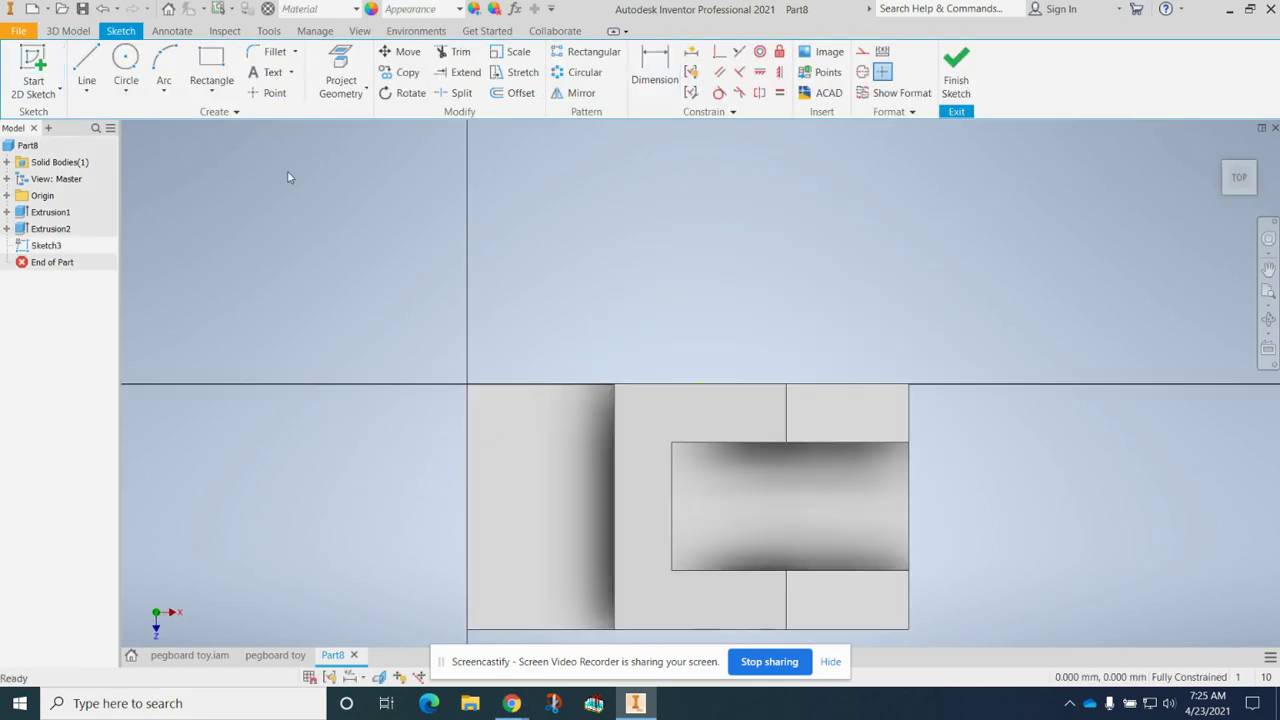
pyautogui.click(270, 92)
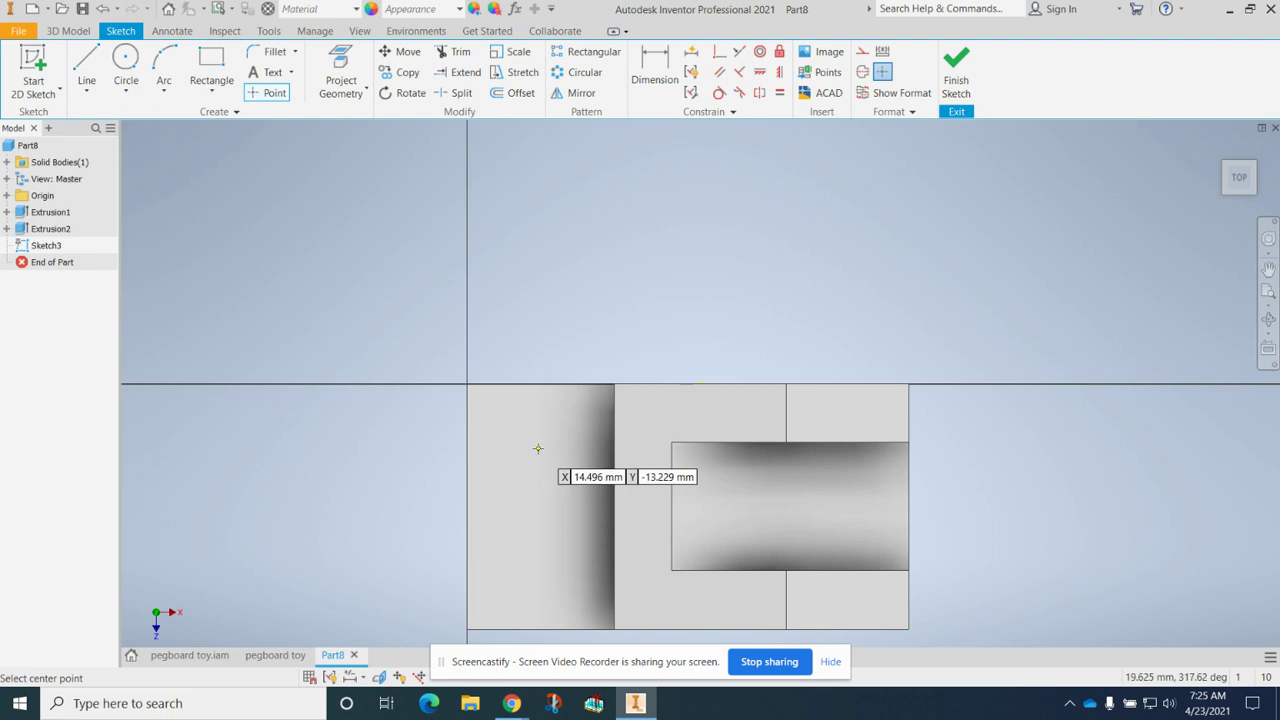
pyautogui.click(538, 448)
pyautogui.click(538, 549)
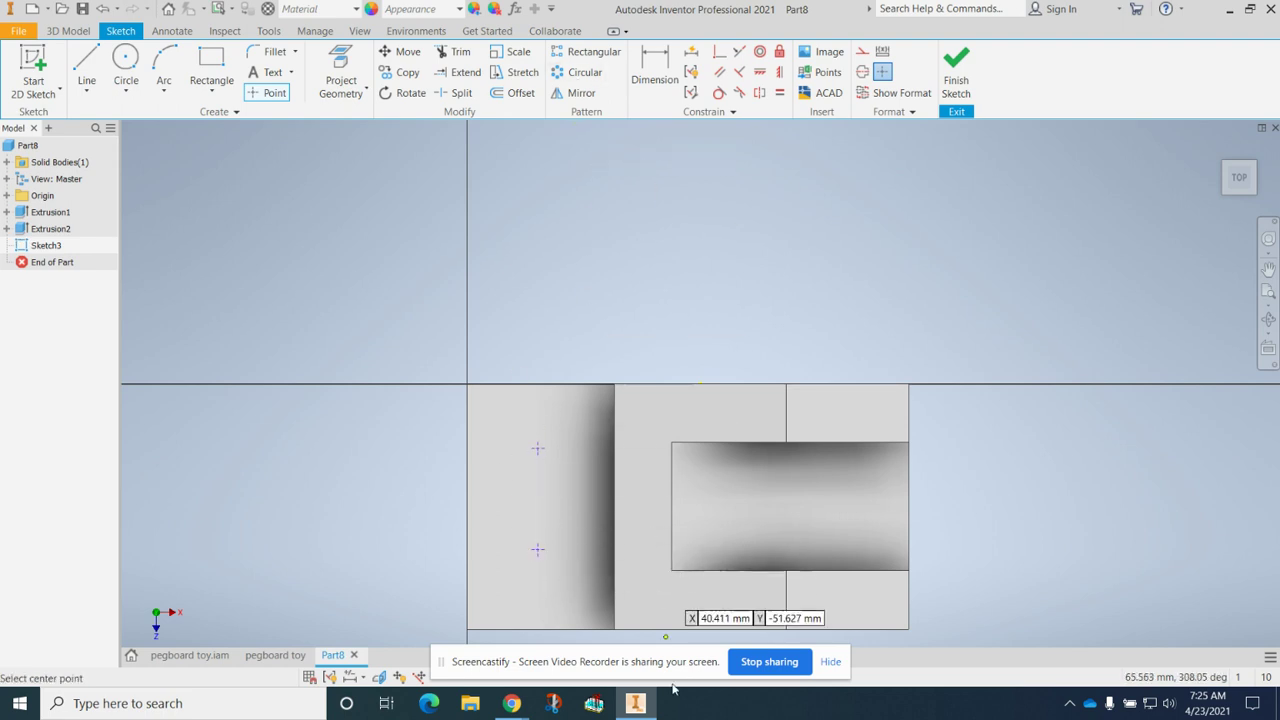
# Check the hole positions on the Brace drawing in Chrome, and dimension the upper point in Inventor at 15 mm from the riser edge
pyautogui.moveTo(511, 702)
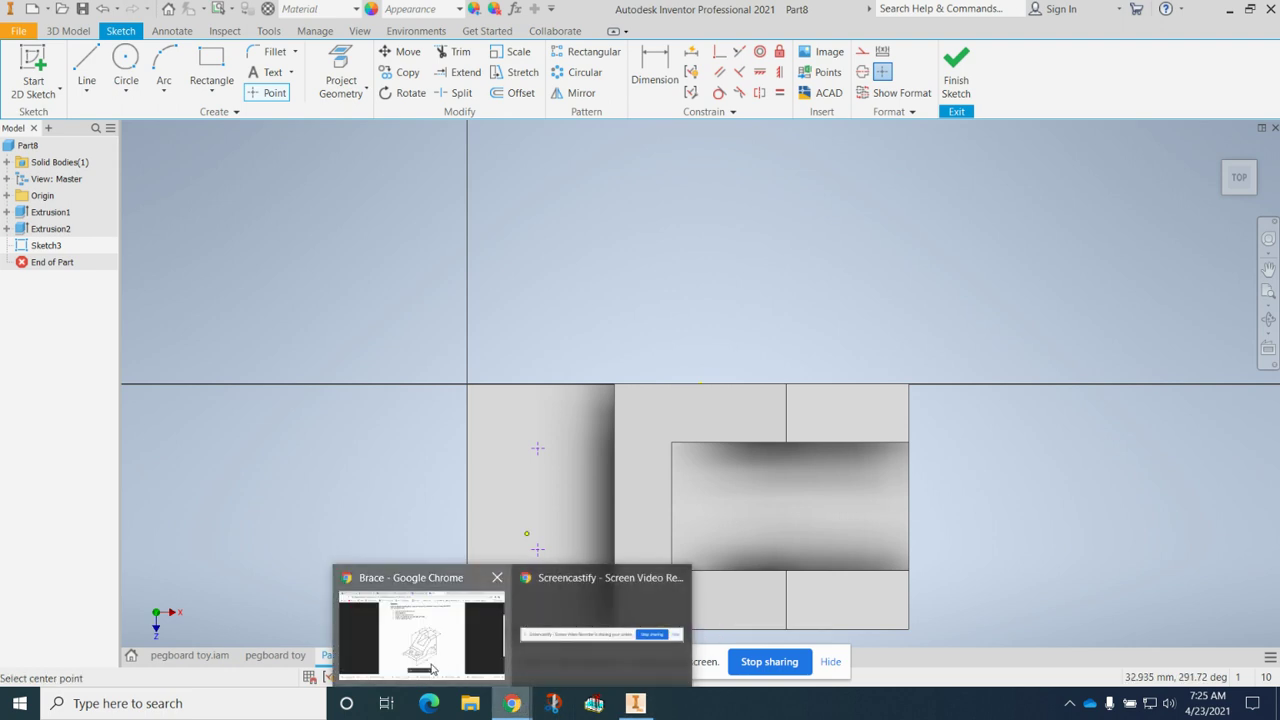
pyautogui.click(431, 667)
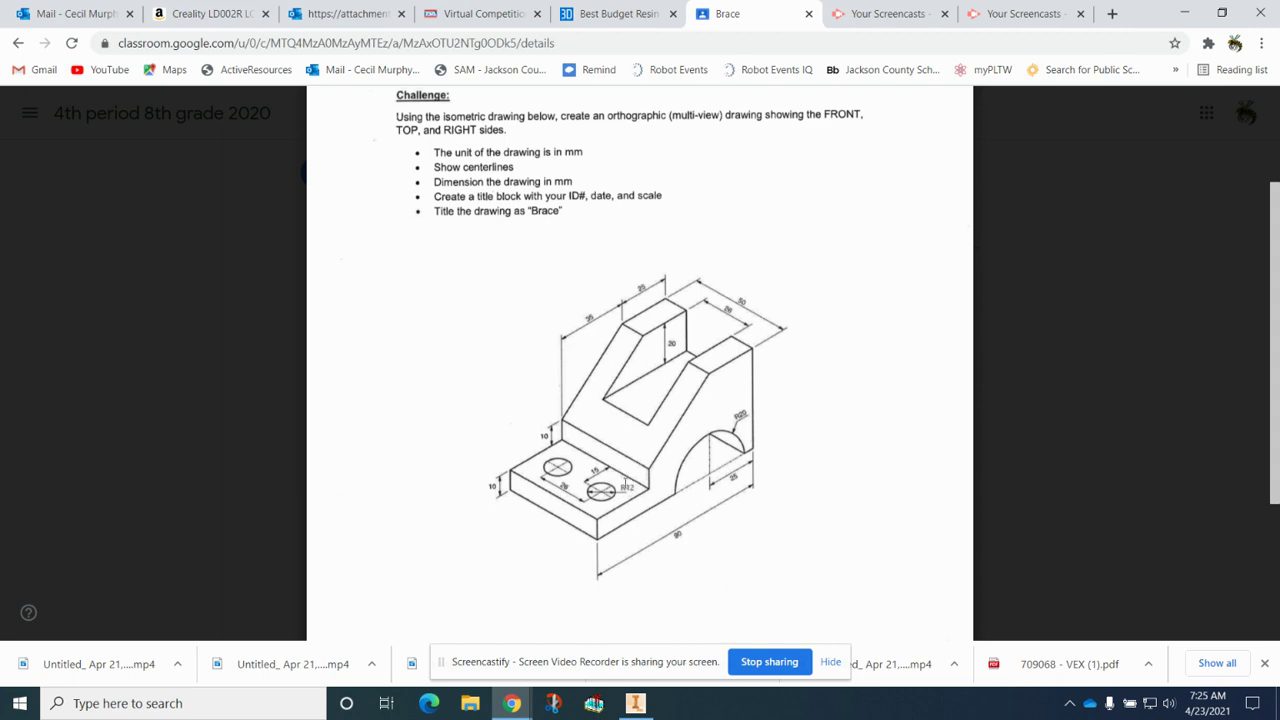
pyautogui.click(634, 703)
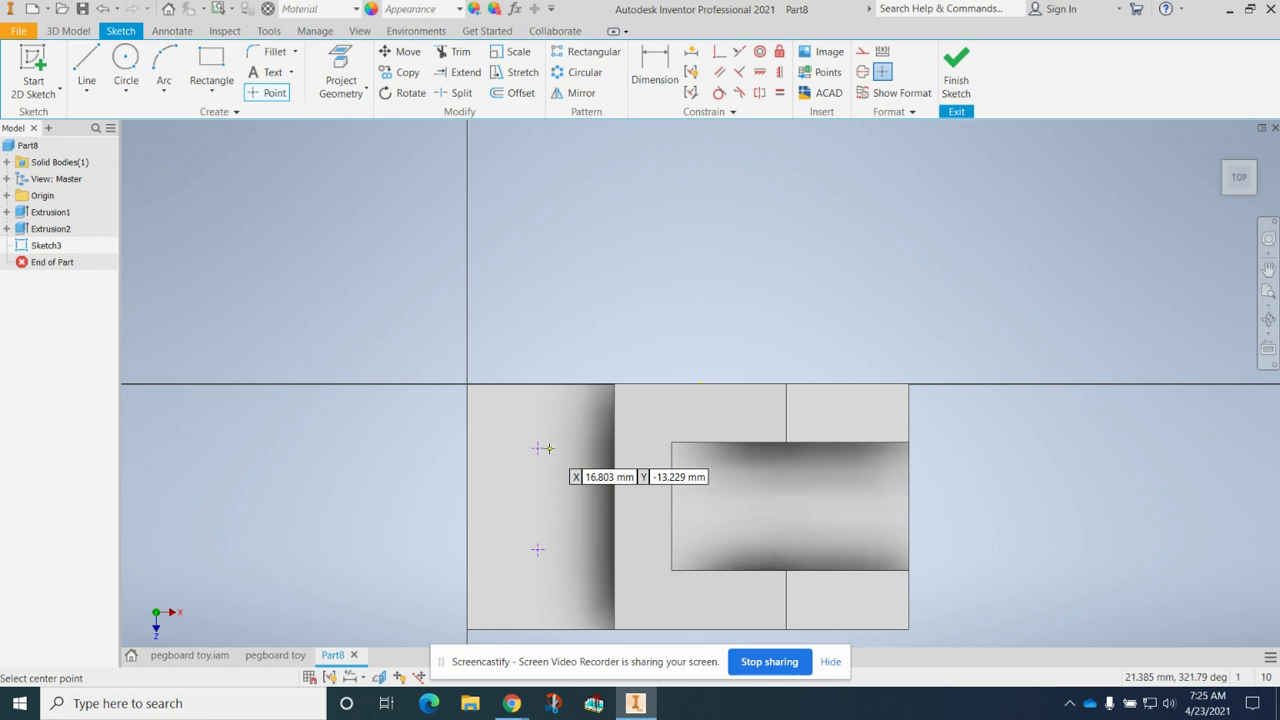
pyautogui.click(654, 72)
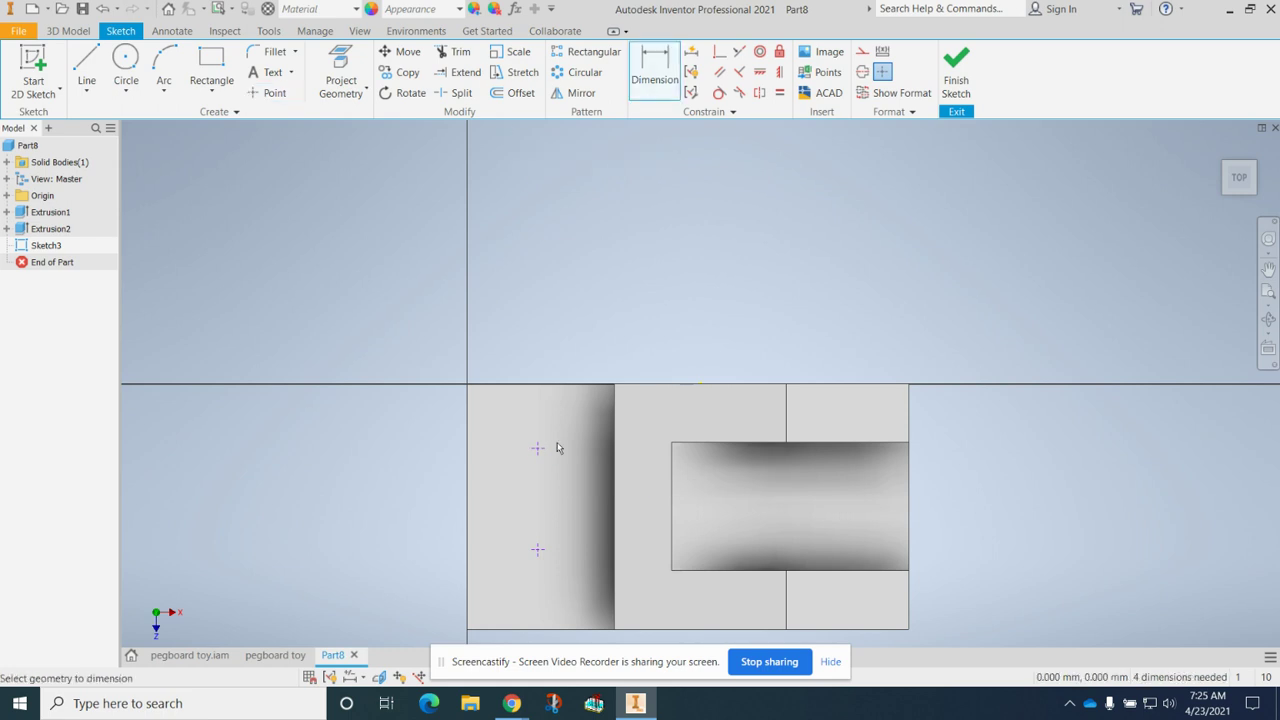
pyautogui.click(614, 470)
pyautogui.click(537, 448)
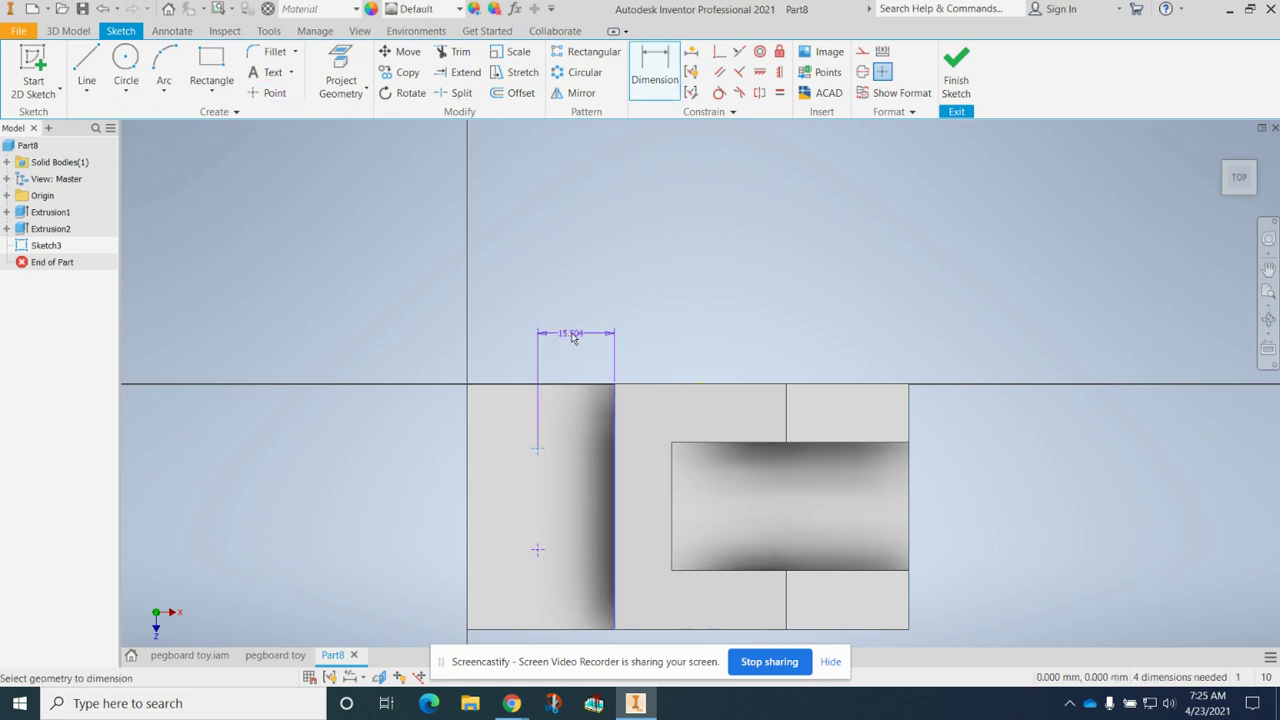
pyautogui.click(575, 336)
pyautogui.write('15')
pyautogui.press('Return')
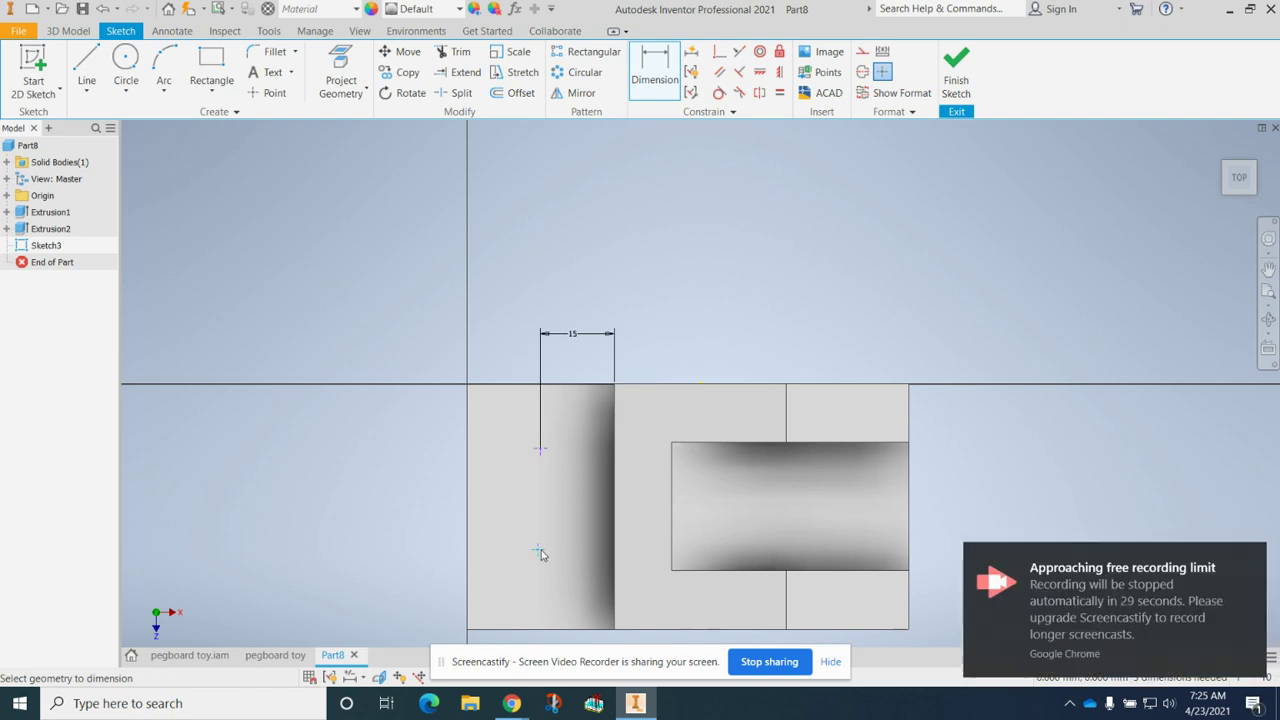
# Dimension the lower point at 15 mm from the same riser edge
pyautogui.click(614, 575)
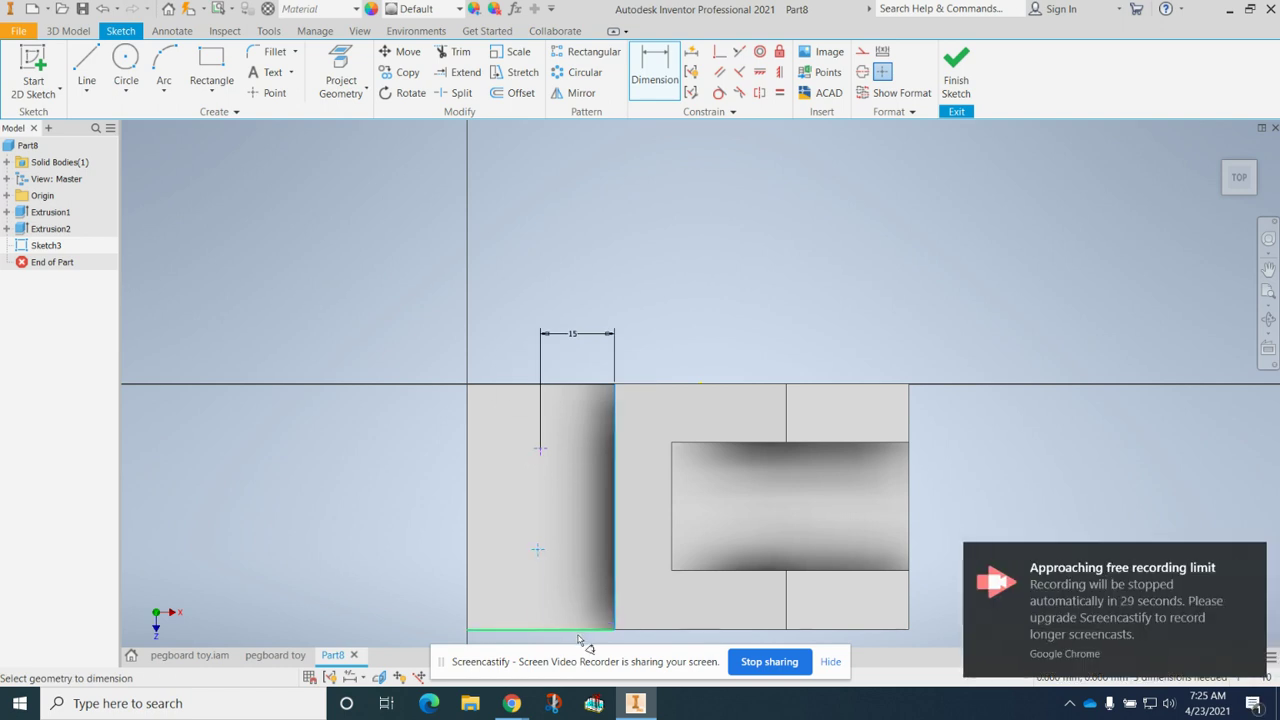
pyautogui.click(578, 640)
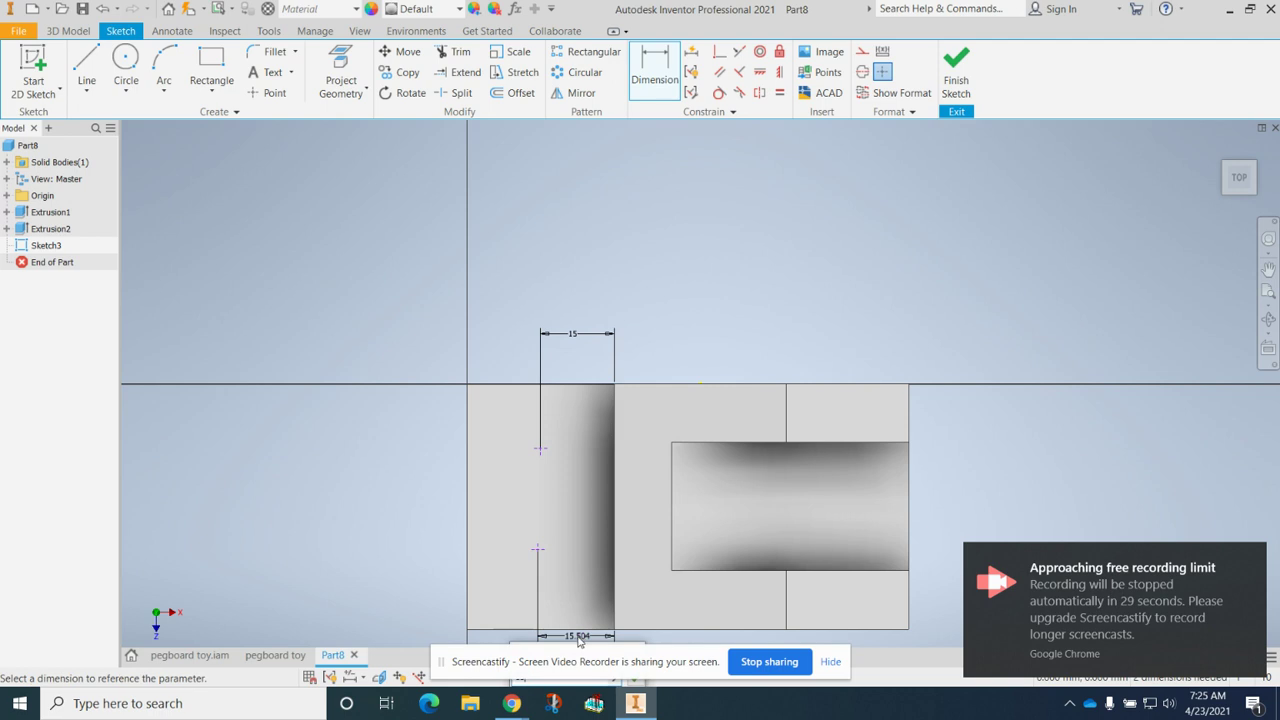
pyautogui.write('15')
pyautogui.press('Return')
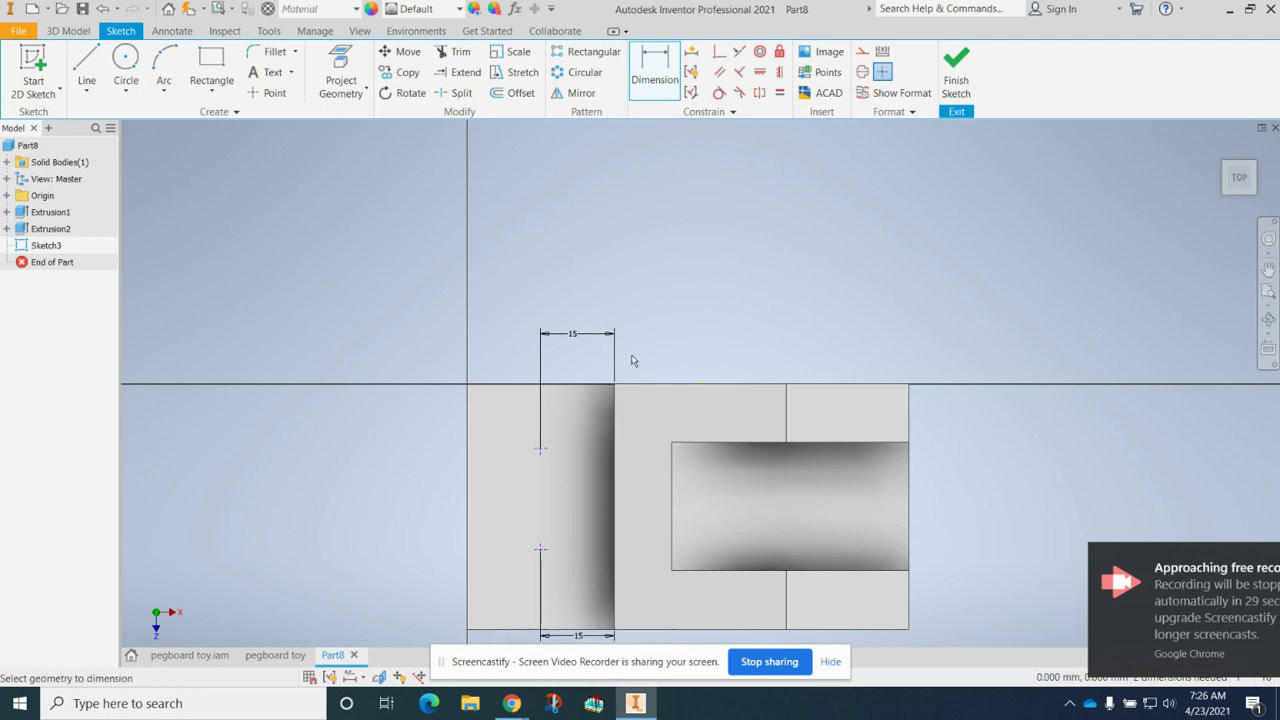